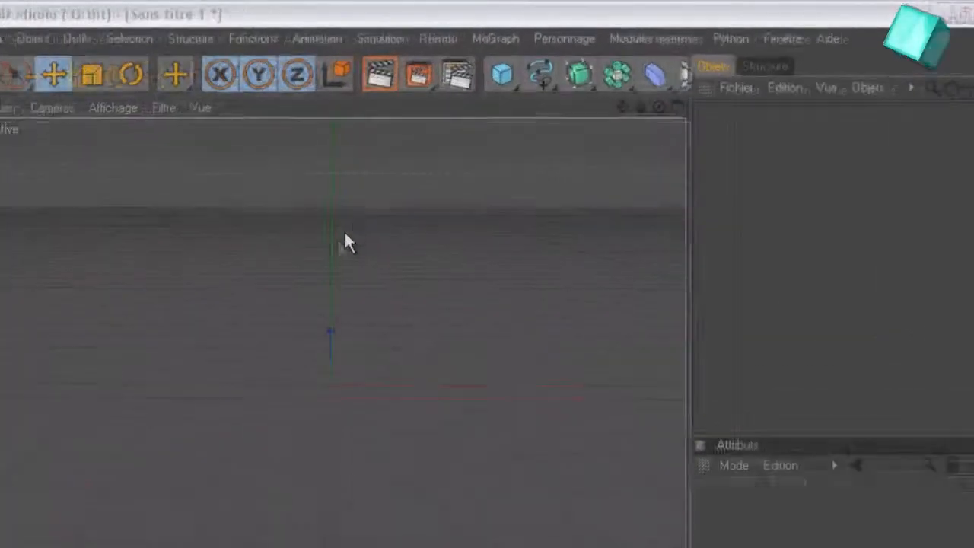
# Add a cube primitive and raise it above the ground to about 141 cm on Y.
pyautogui.click(505, 75)
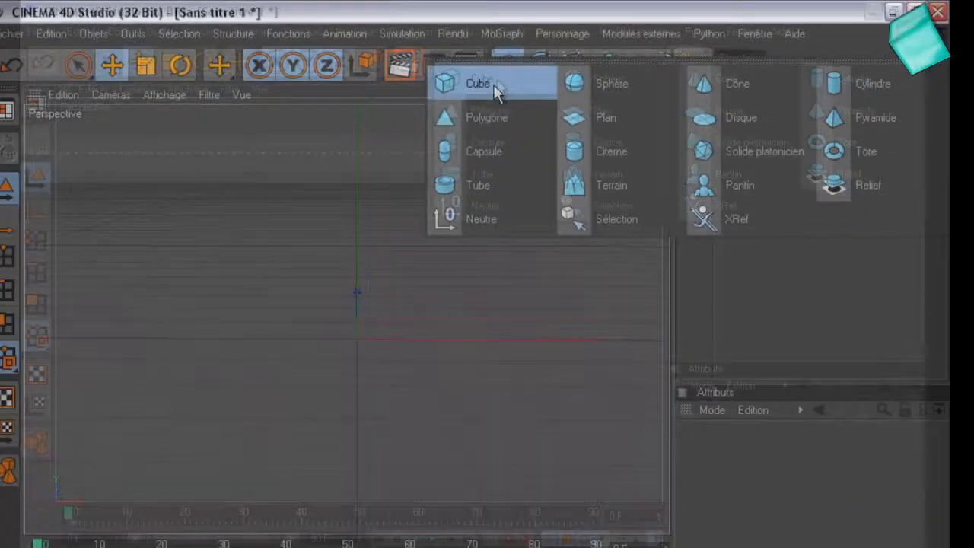
pyautogui.click(464, 107)
pyautogui.moveTo(404, 200); pyautogui.dragTo(404, 126)
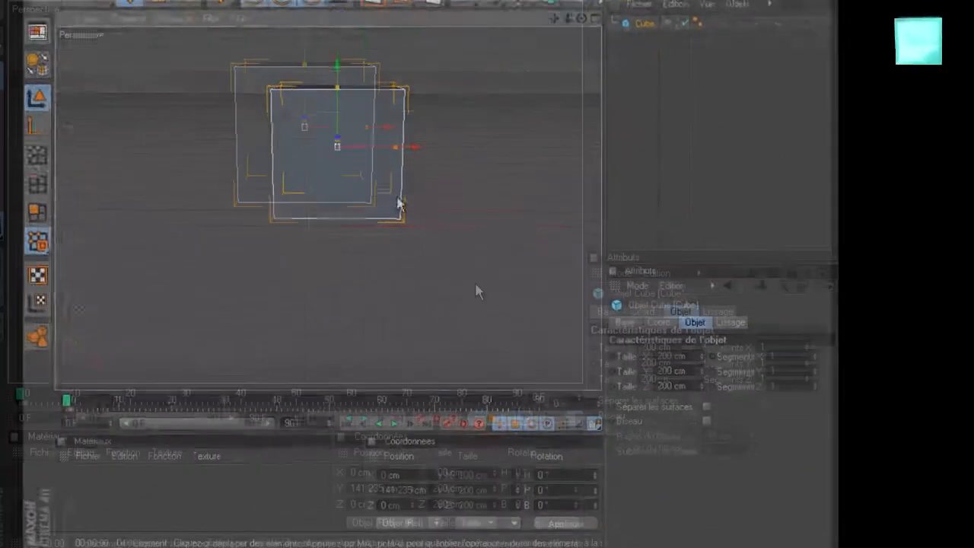
# Set the cube's size to 170 cm on X, Y and Z.
pyautogui.moveTo(664, 355); pyautogui.dragTo(641, 356)
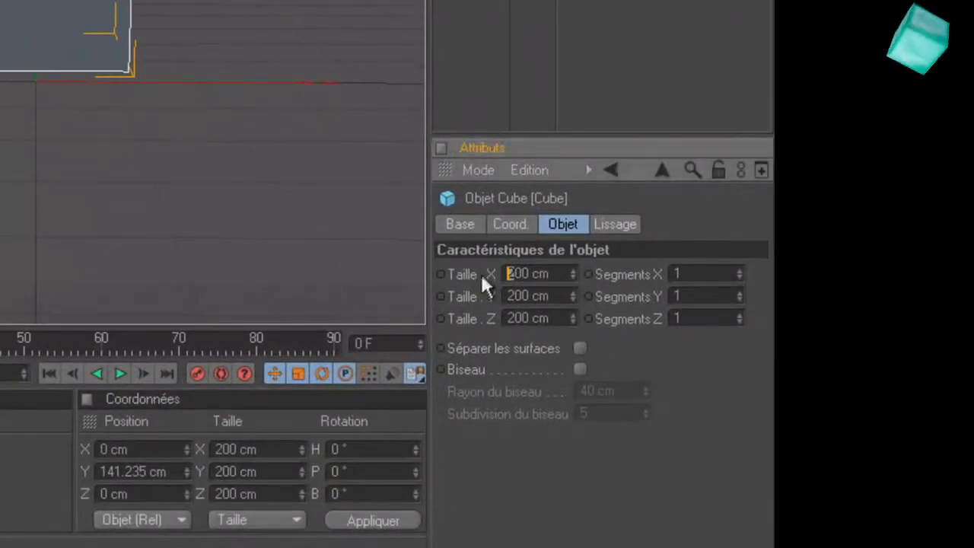
pyautogui.press('BackSpace')
pyautogui.write('17')
pyautogui.moveTo(520, 296); pyautogui.dragTo(434, 294)
pyautogui.write('17')
pyautogui.click(498, 319)
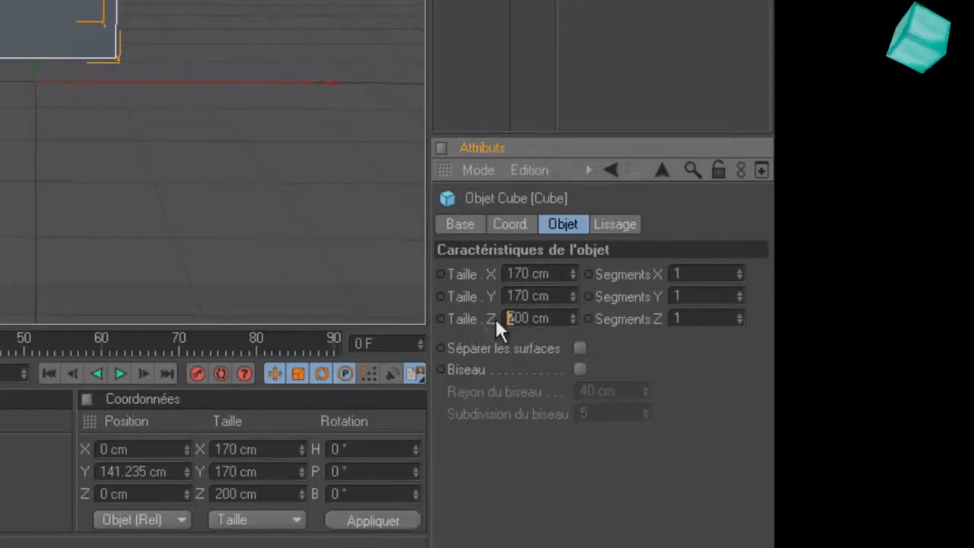
pyautogui.write('1')
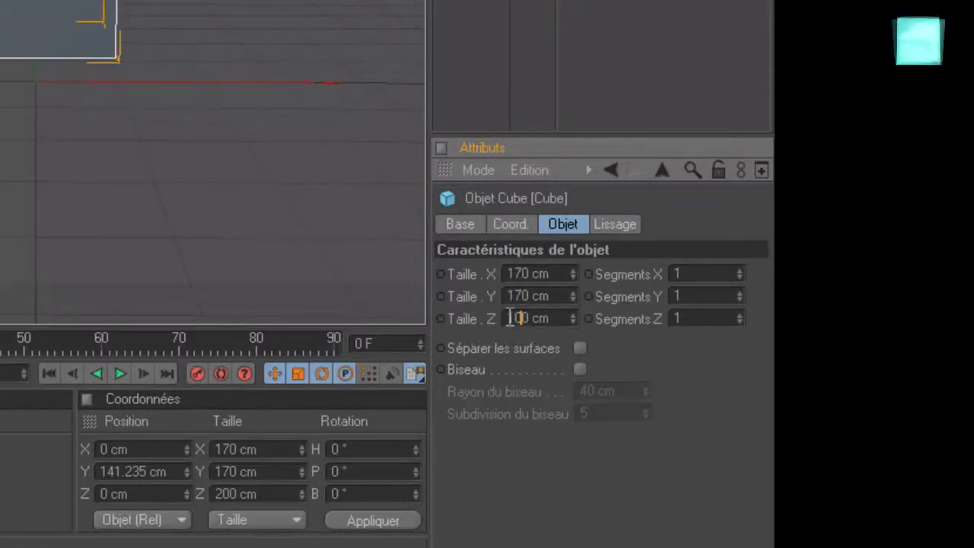
pyautogui.click(522, 318)
pyautogui.press('BackSpace')
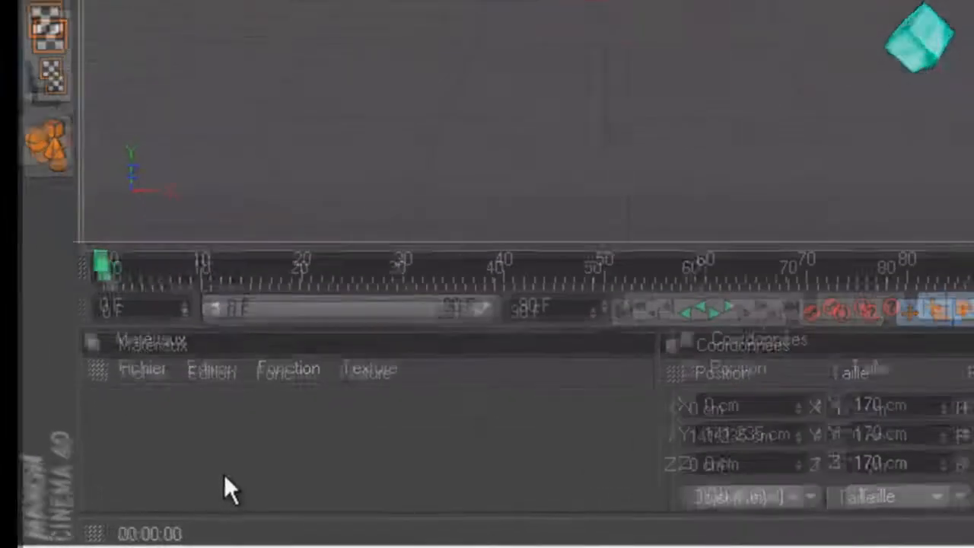
# Create a new material and load bloc diamant.png as its colour texture, copying the image into the document folder.
pyautogui.doubleClick(220, 520)
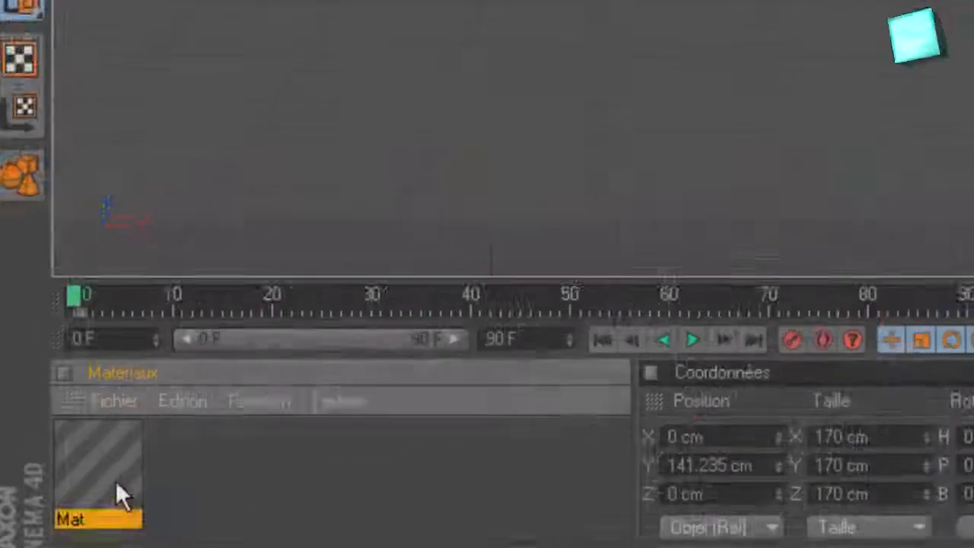
pyautogui.doubleClick(139, 449)
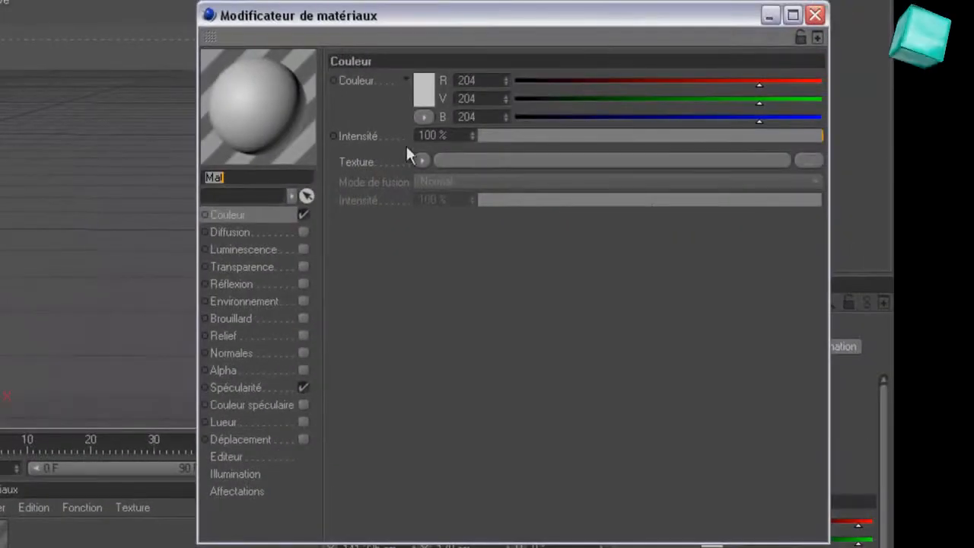
pyautogui.click(423, 161)
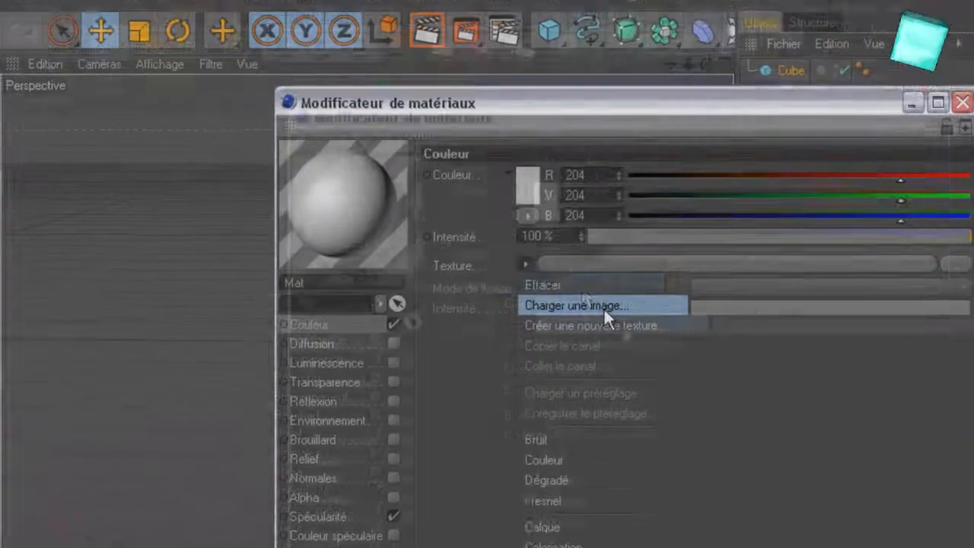
pyautogui.click(603, 307)
pyautogui.click(289, 218)
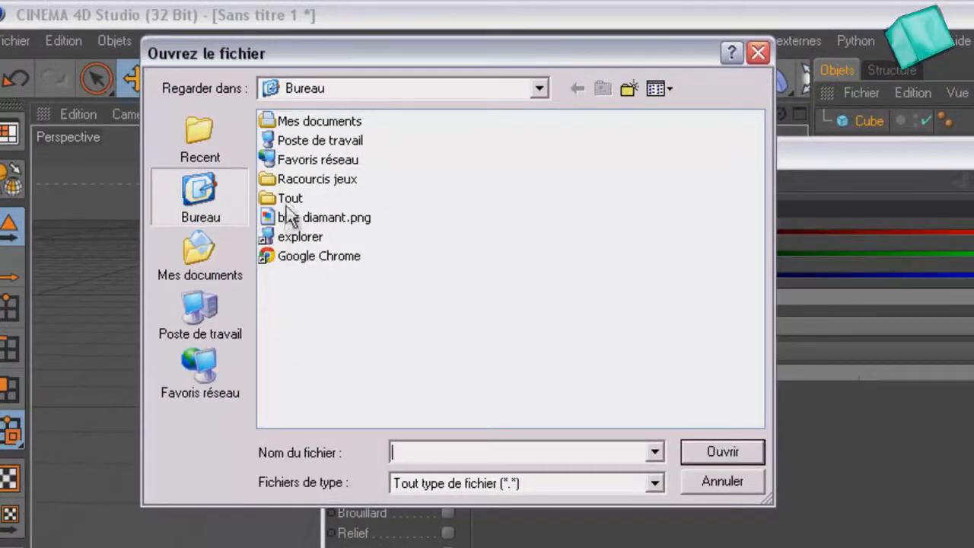
pyautogui.doubleClick(294, 221)
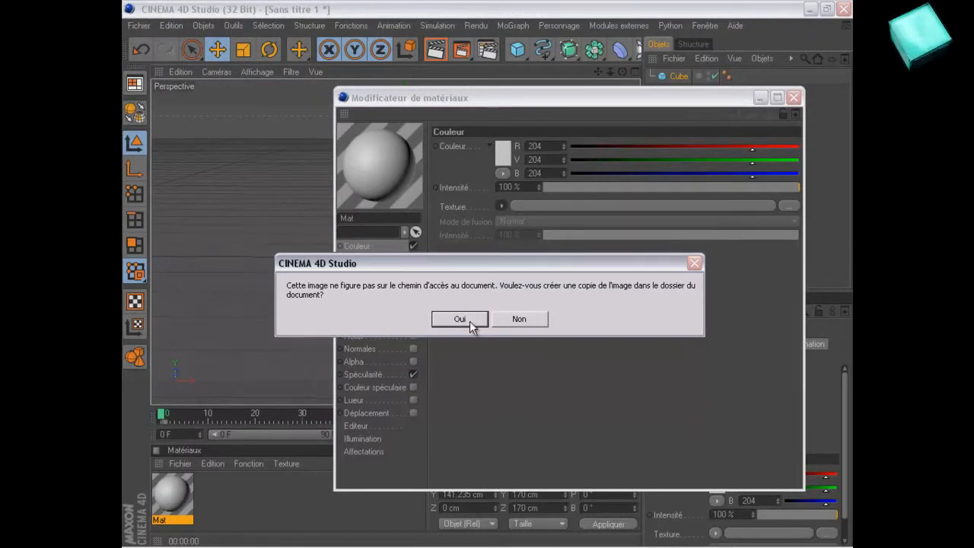
pyautogui.click(459, 318)
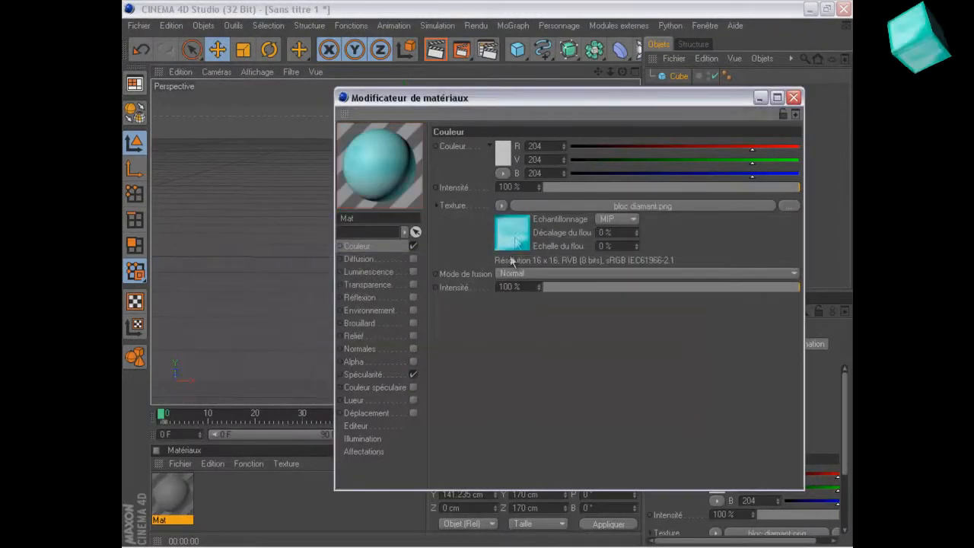
pyautogui.click(794, 98)
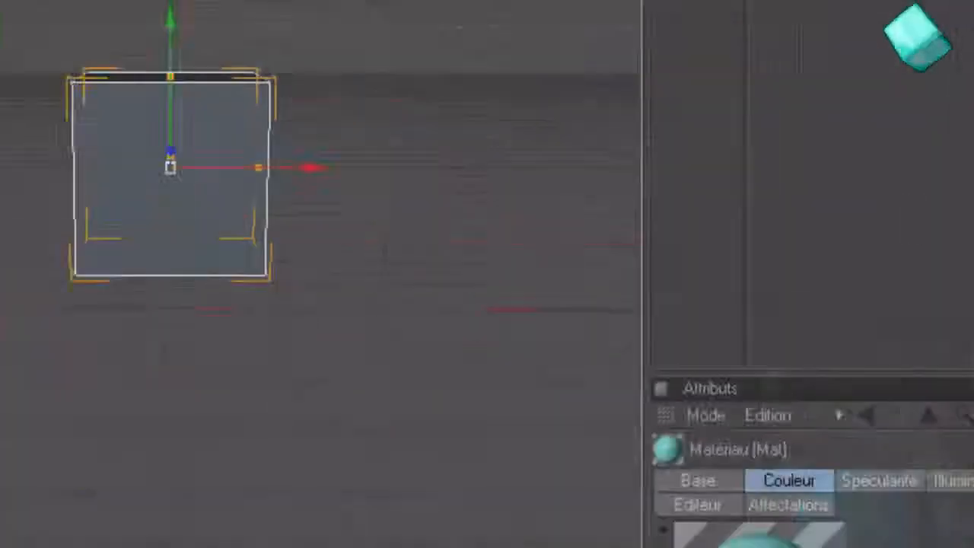
# Apply the diamond-block material to the cube in the perspective view.
pyautogui.moveTo(173, 496); pyautogui.dragTo(400, 147)
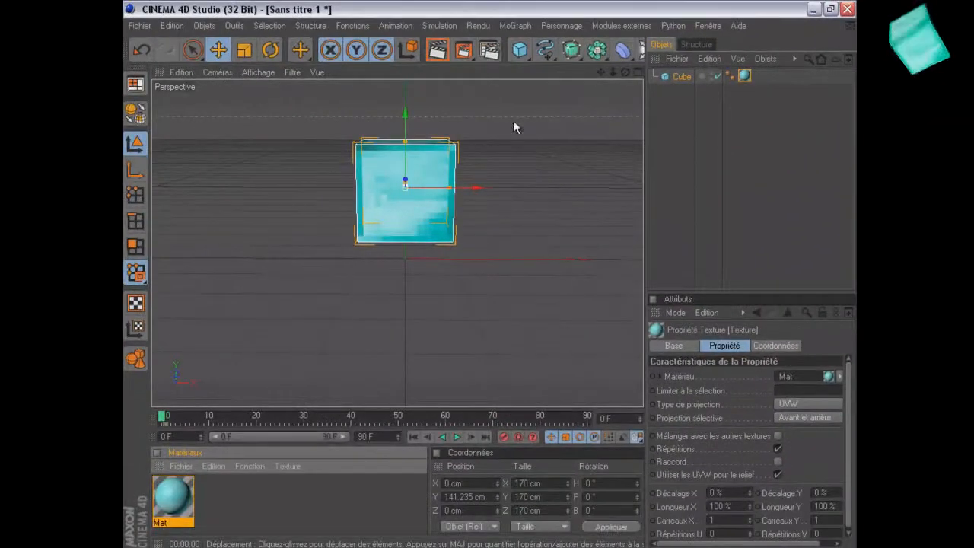
pyautogui.click(729, 177)
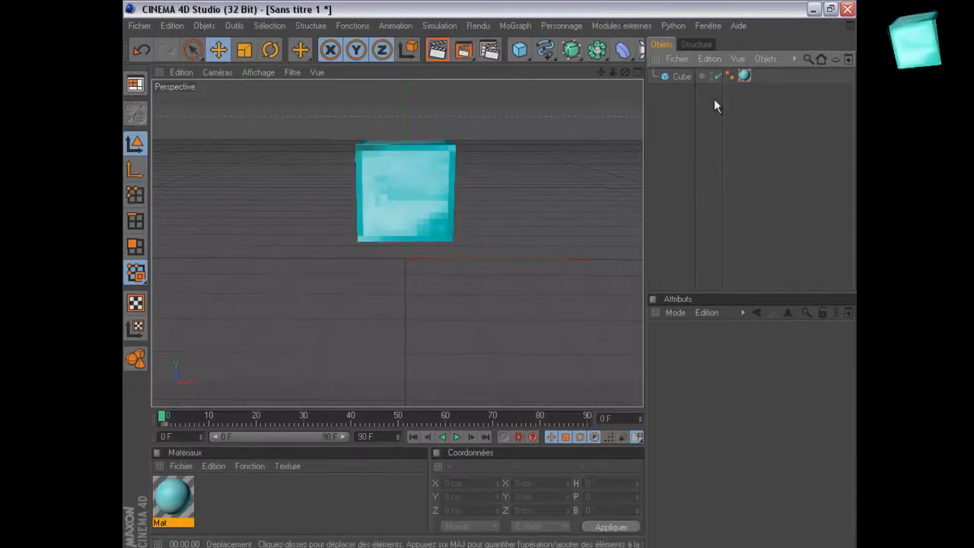
# Record a keyframe for the cube's unrotated starting pose at frame 0.
pyautogui.click(682, 77)
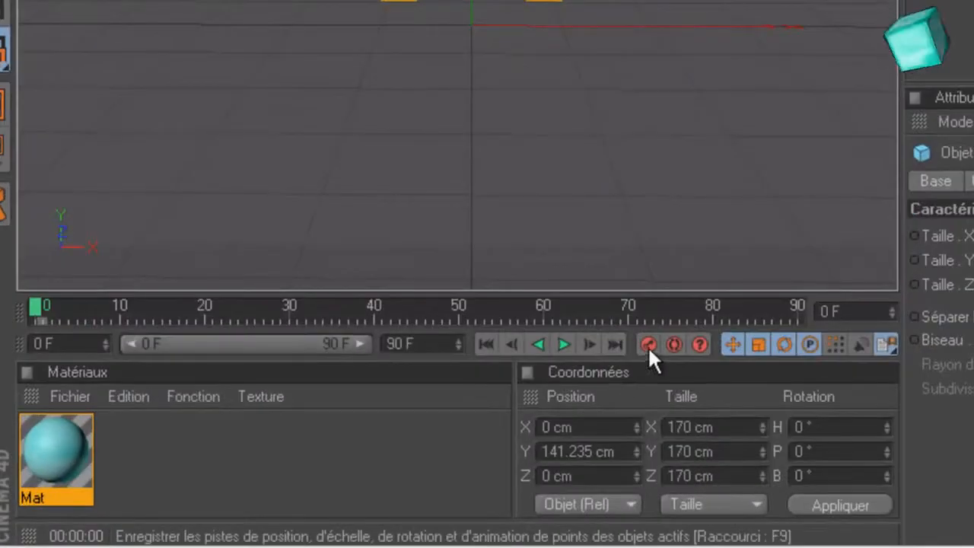
pyautogui.click(841, 506)
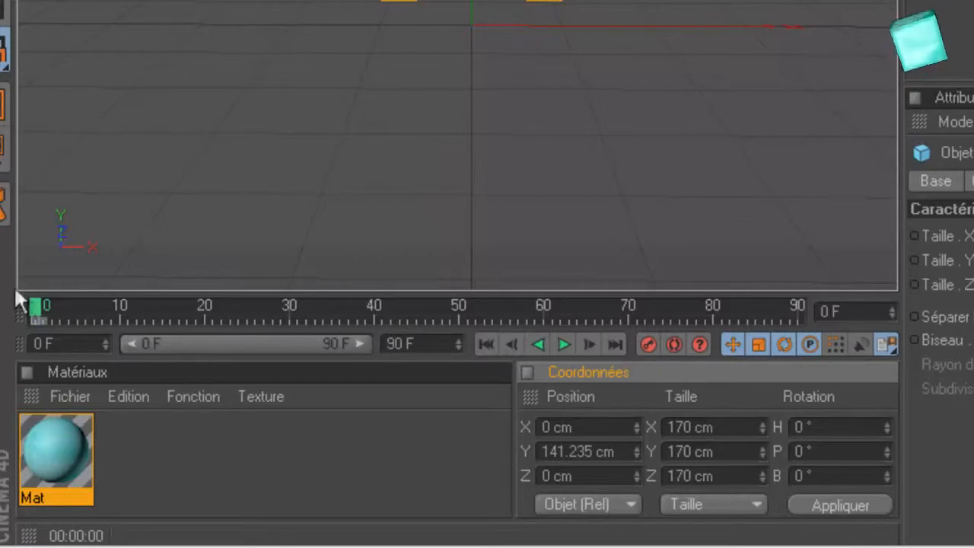
# At frame 30, set the cube's H, P and B rotation to 120° and record a keyframe.
pyautogui.moveTo(36, 307); pyautogui.dragTo(288, 319)
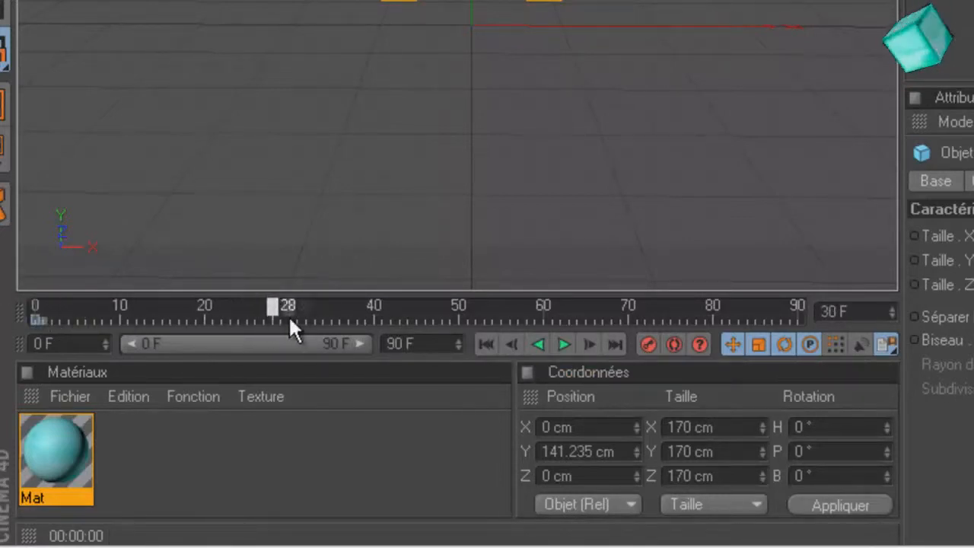
pyautogui.click(795, 427)
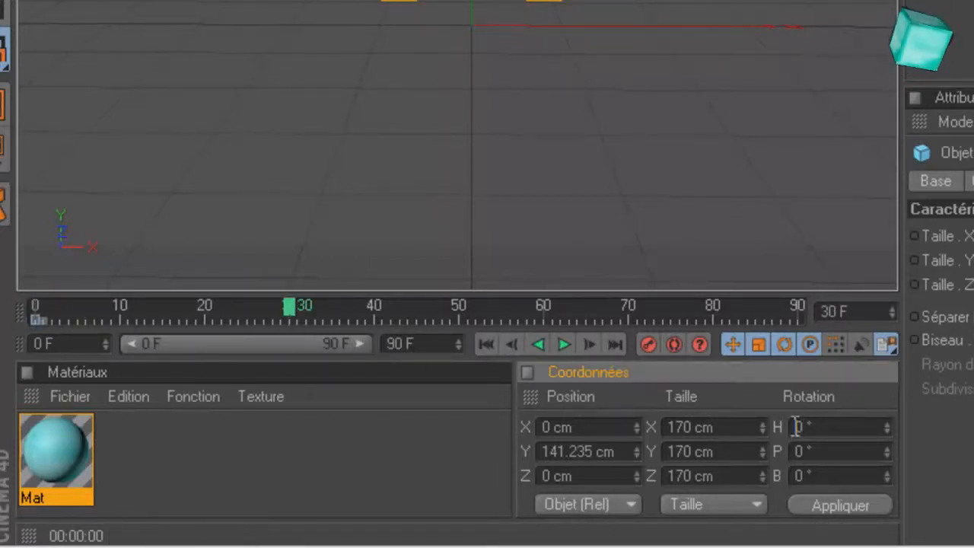
pyautogui.write('120')
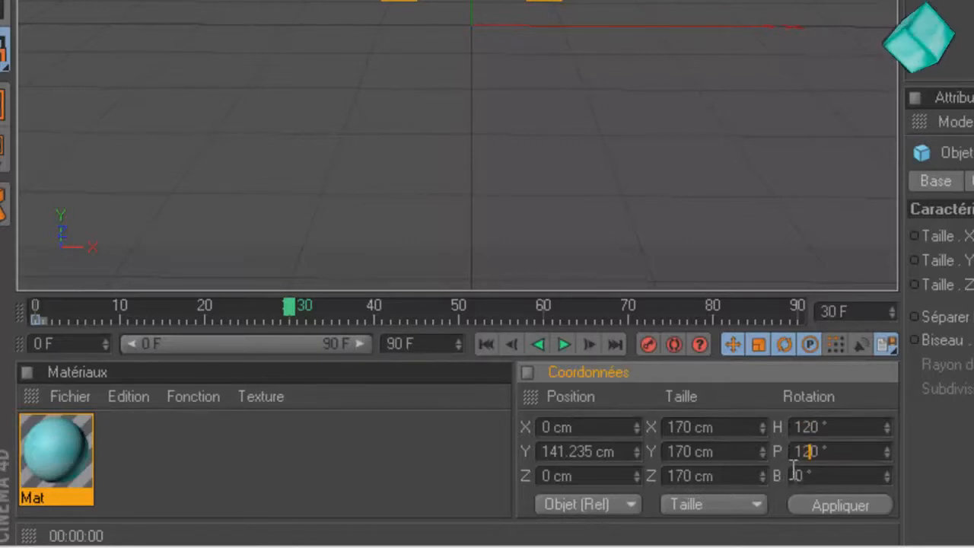
pyautogui.click(793, 475)
pyautogui.write('120')
pyautogui.click(822, 505)
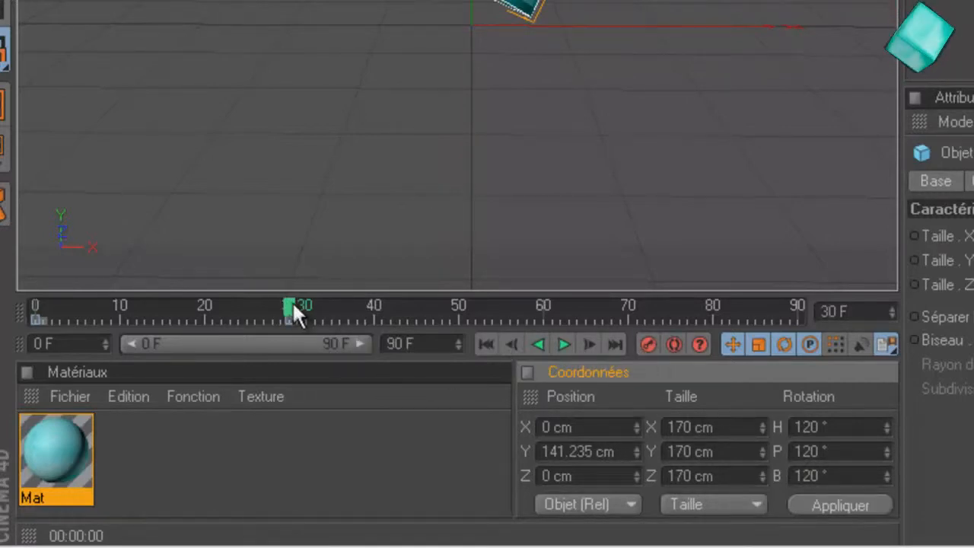
# At frame 60, set the cube's H, P and B rotation to 240° and record a keyframe.
pyautogui.moveTo(293, 302); pyautogui.dragTo(540, 313)
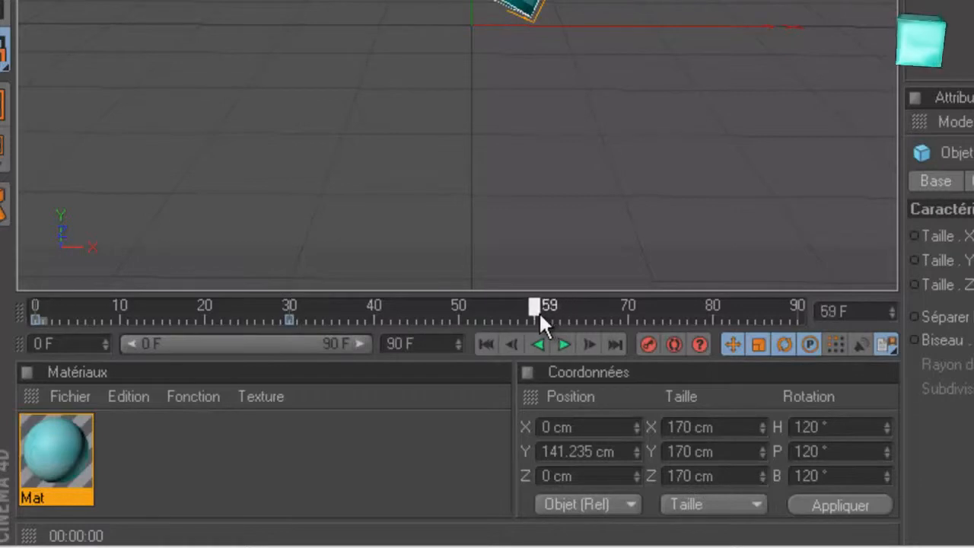
pyautogui.click(809, 427)
pyautogui.doubleClick(809, 427)
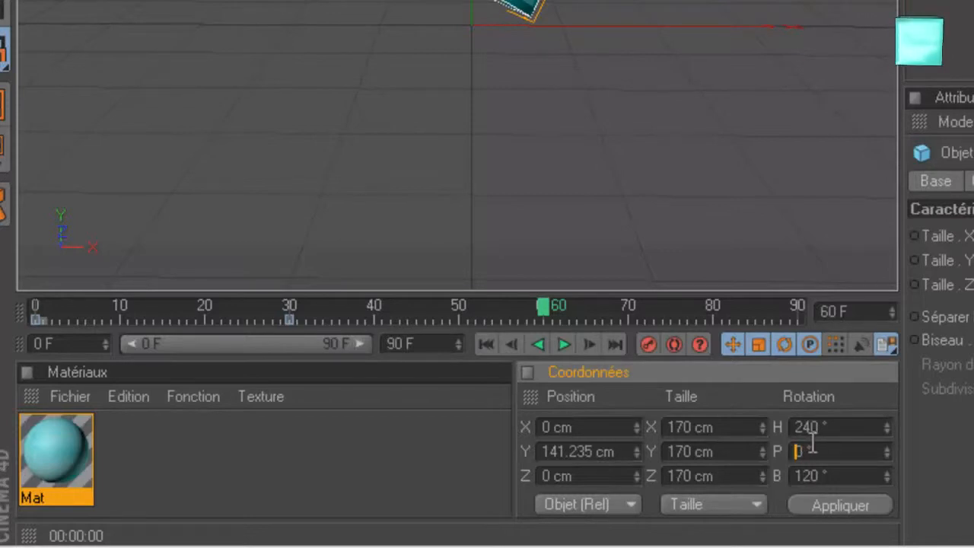
pyautogui.click(807, 475)
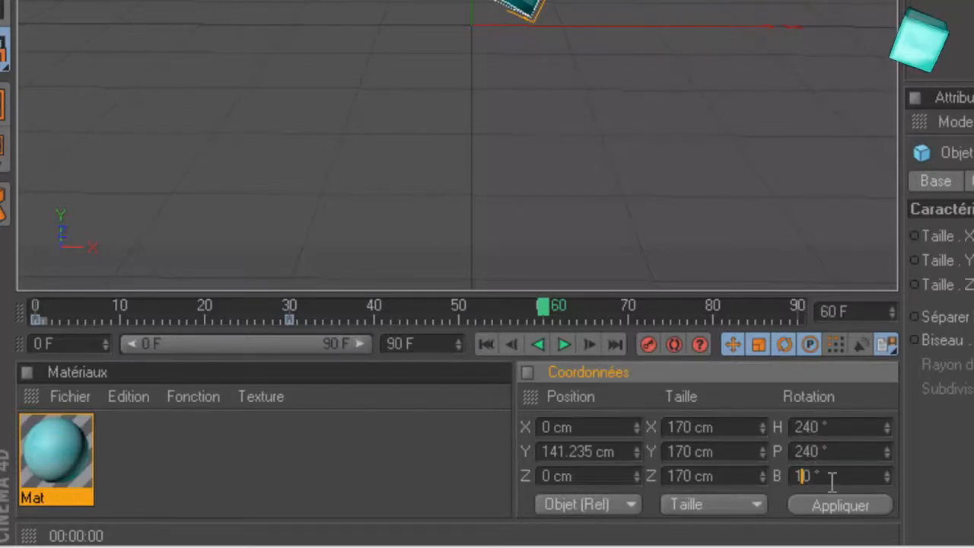
pyautogui.click(820, 499)
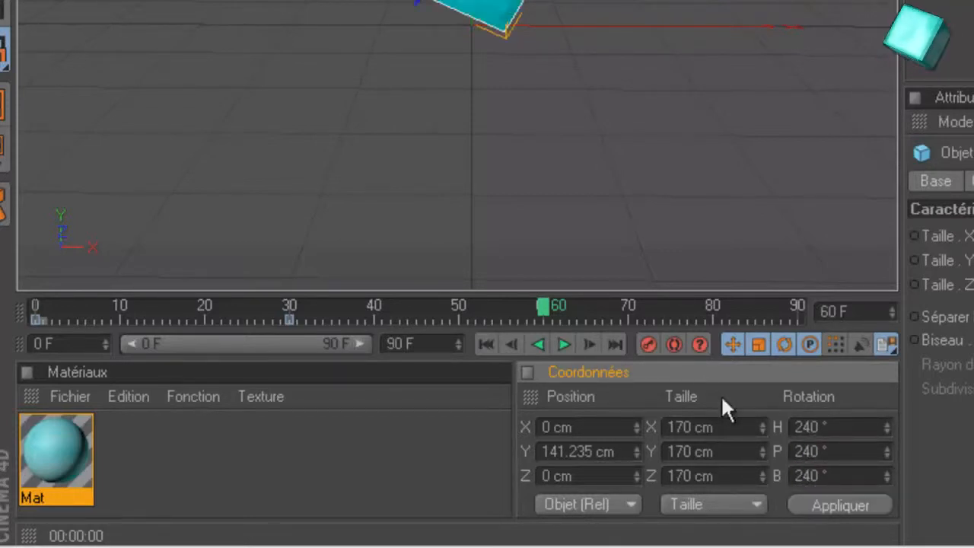
# At frame 90, set the cube's H, P and B rotation to 360° and record a keyframe.
pyautogui.moveTo(553, 307); pyautogui.dragTo(810, 332)
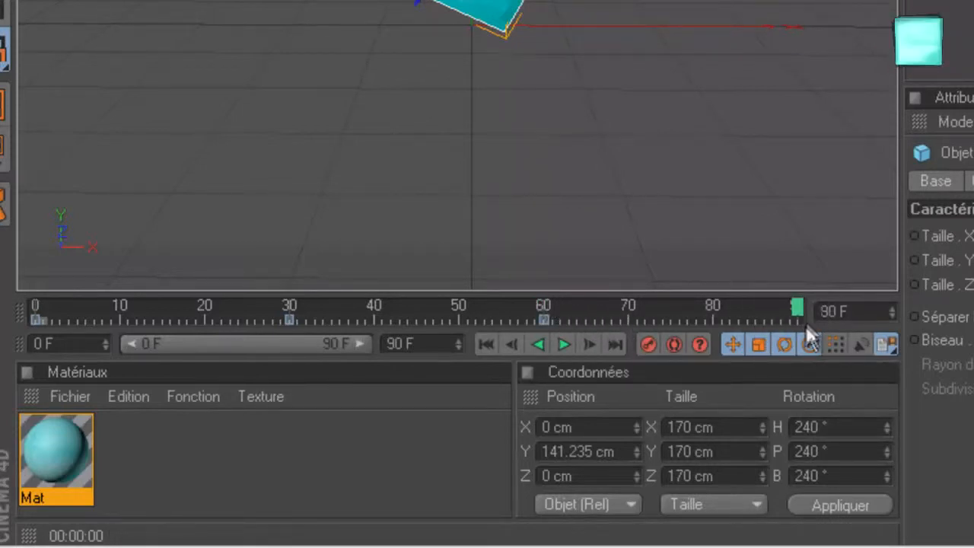
pyautogui.click(808, 426)
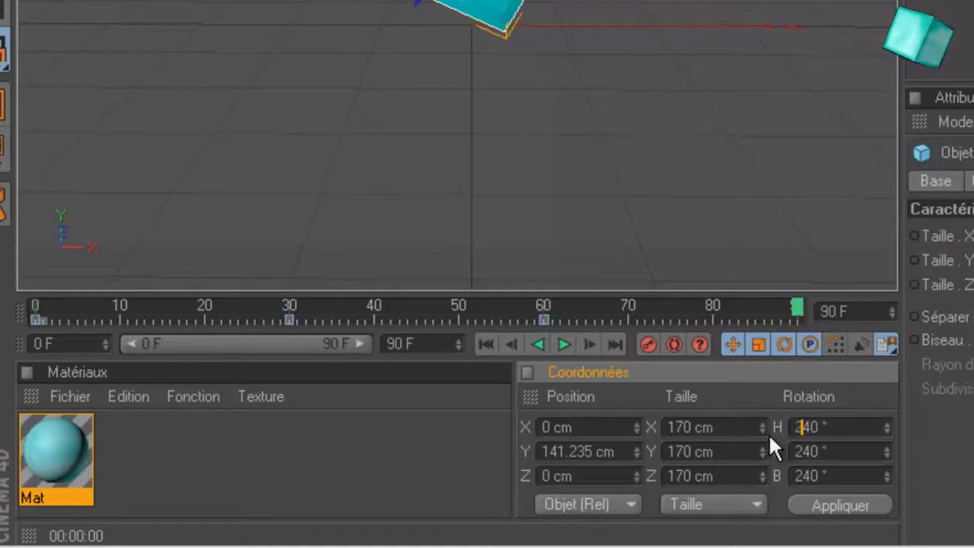
pyautogui.press('BackSpace')
pyautogui.press('BackSpace')
pyautogui.write('360')
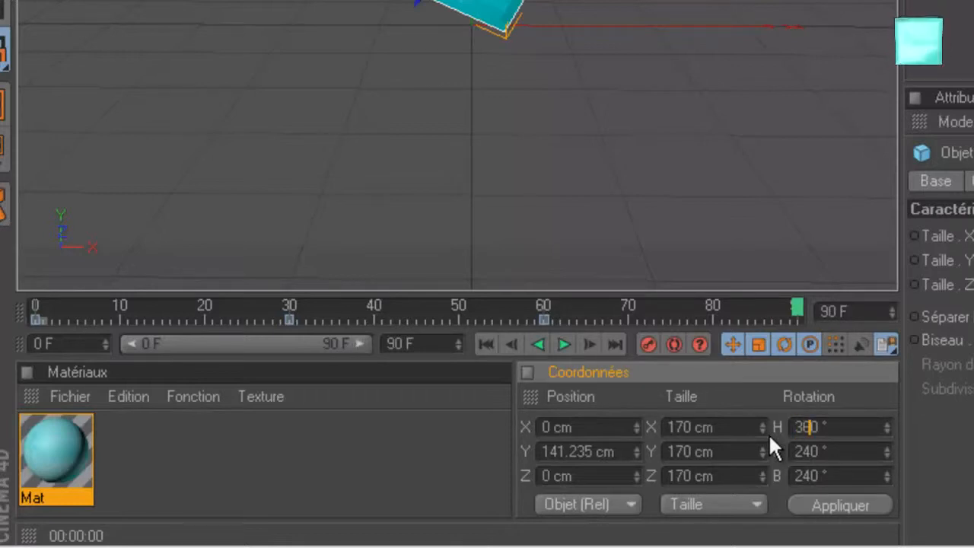
pyautogui.press('BackSpace')
pyautogui.moveTo(811, 452); pyautogui.dragTo(793, 452)
pyautogui.write('36')
pyautogui.click(811, 476)
pyautogui.press('BackSpace')
pyautogui.press('BackSpace')
pyautogui.write('36')
pyautogui.click(833, 504)
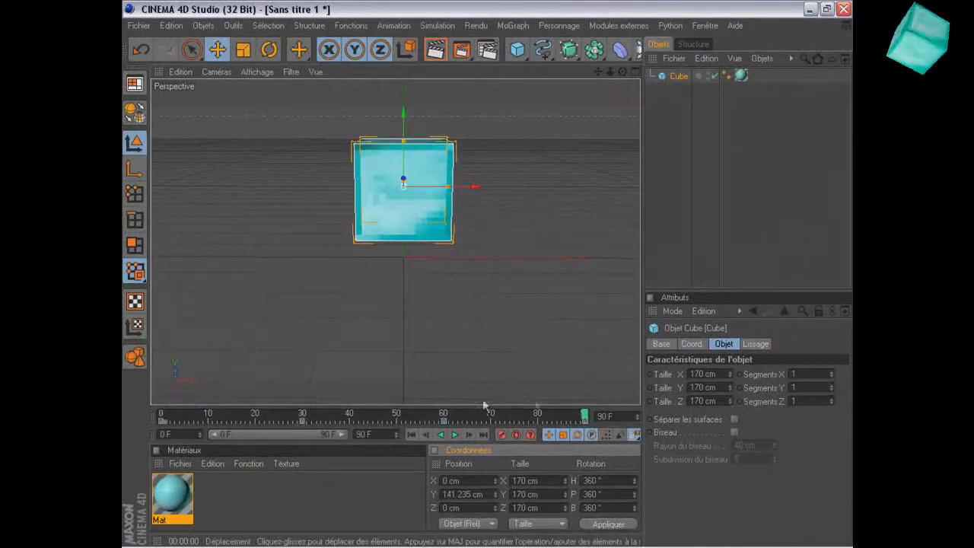
# Play the rotation animation from frame 0 to check it, then stop playback.
pyautogui.moveTo(585, 416); pyautogui.dragTo(161, 417)
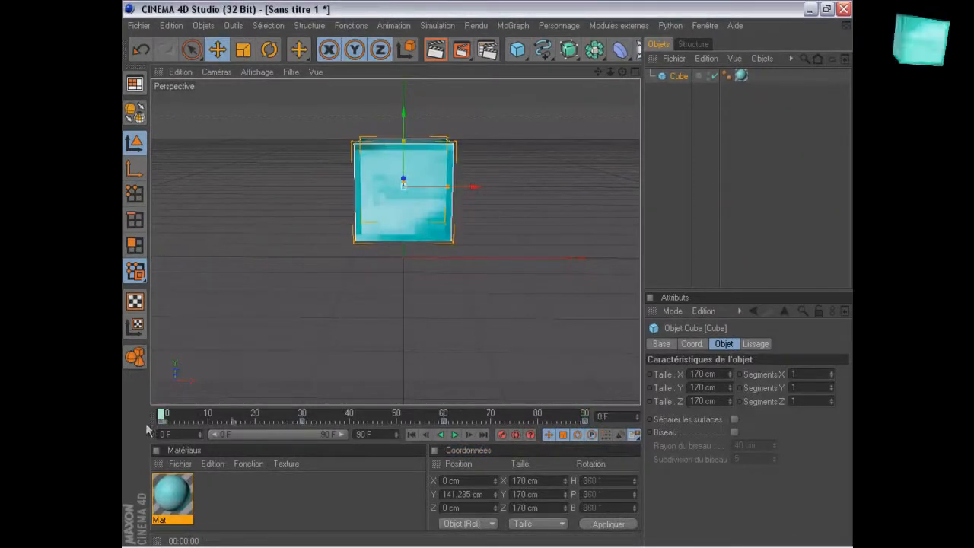
pyautogui.click(455, 435)
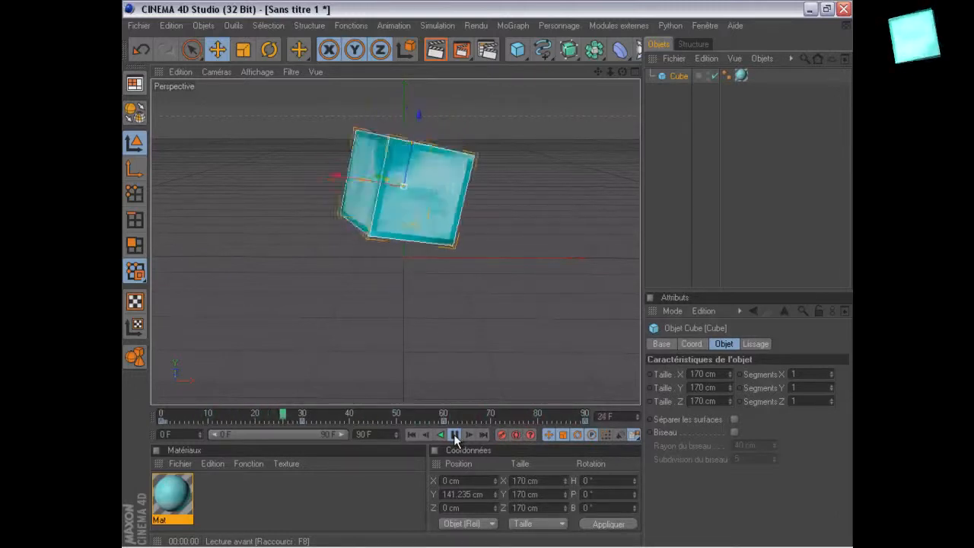
pyautogui.click(455, 435)
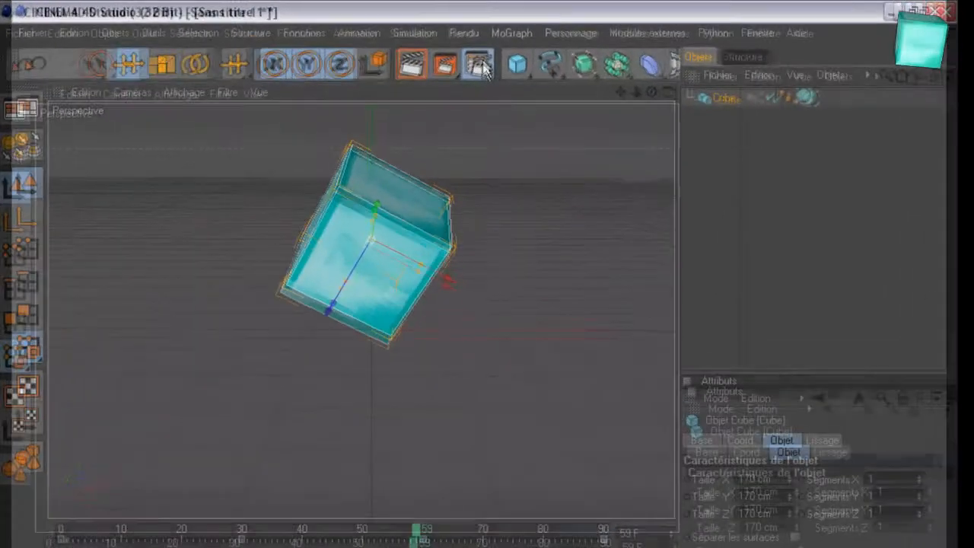
# In the render settings, apply the HDV/HDTV 720 29.97 output preset and set the frame range to all frames (Toutes les images).
pyautogui.click(491, 51)
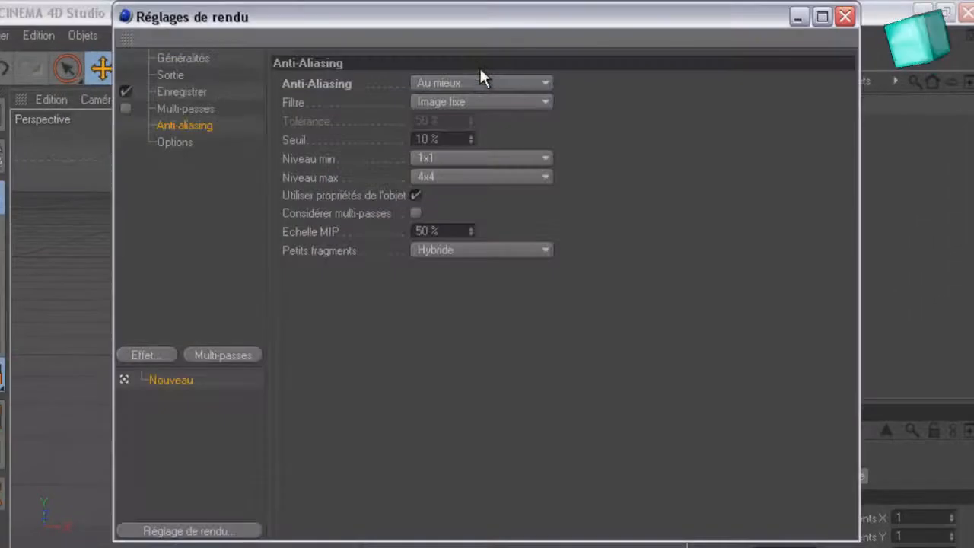
pyautogui.click(174, 70)
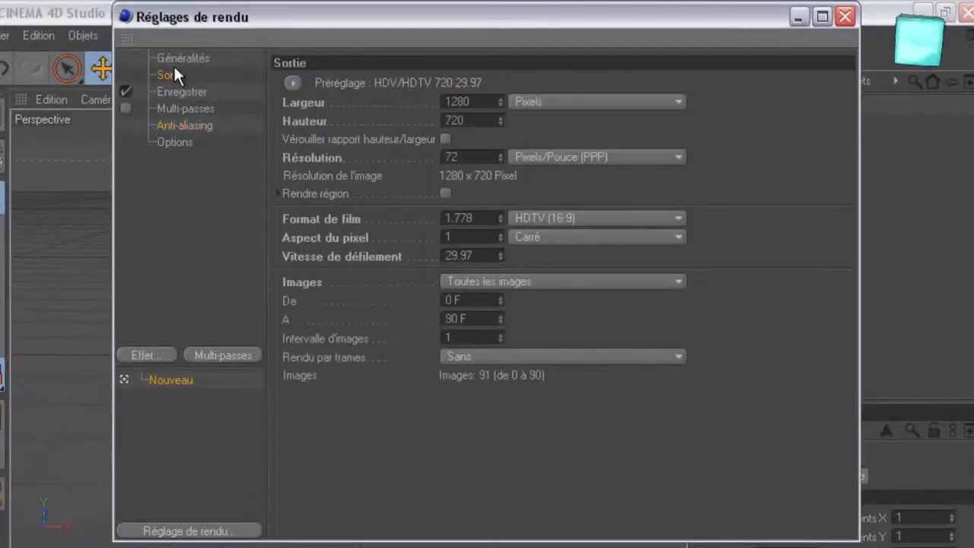
pyautogui.click(307, 82)
pyautogui.moveTo(345, 138)
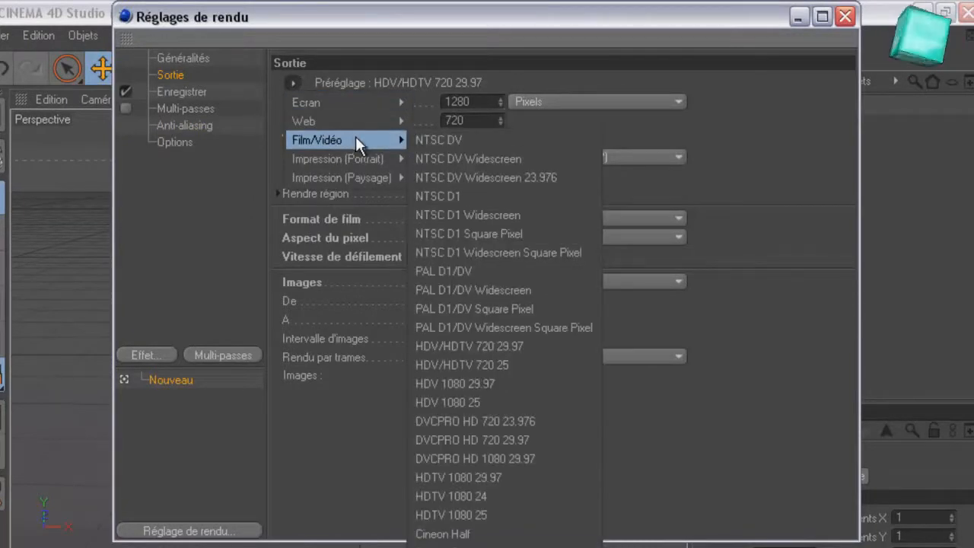
pyautogui.click(498, 350)
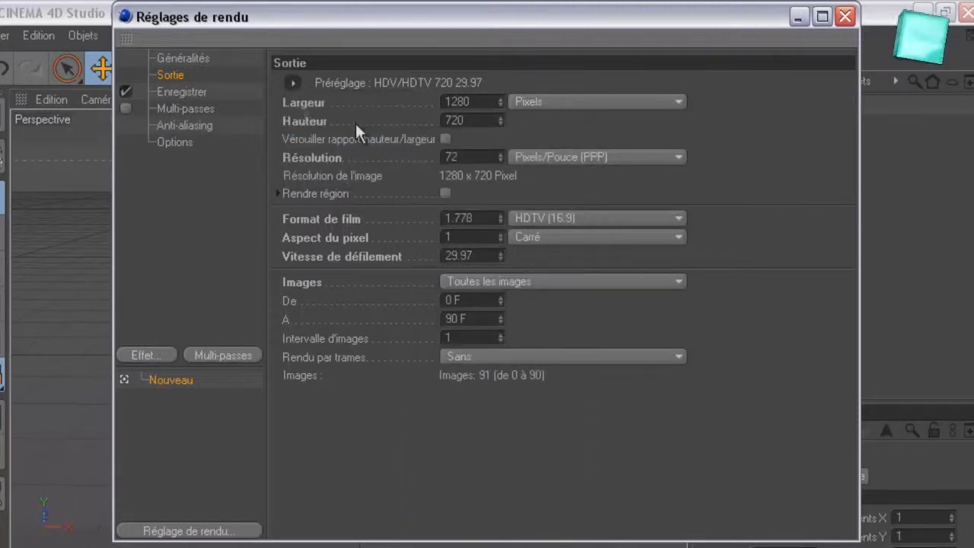
pyautogui.click(481, 280)
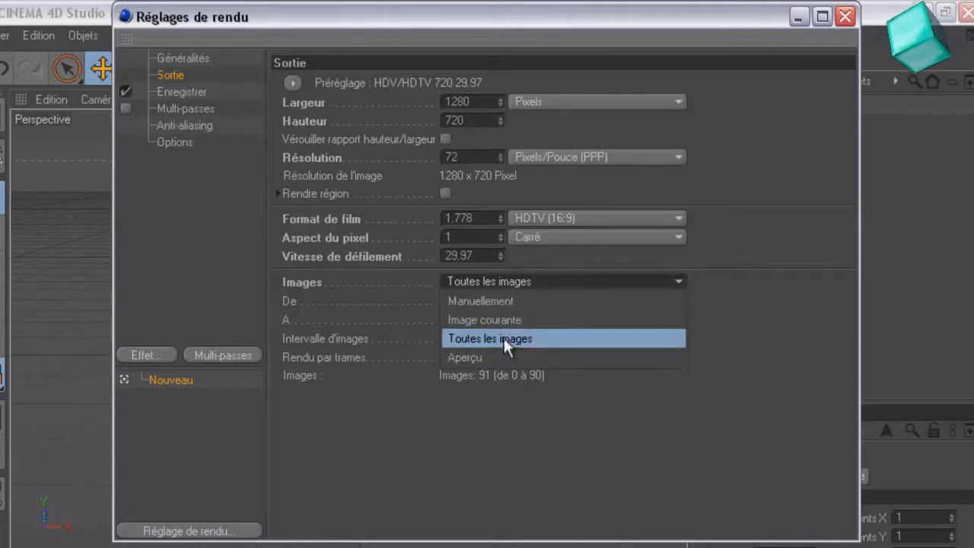
pyautogui.click(503, 338)
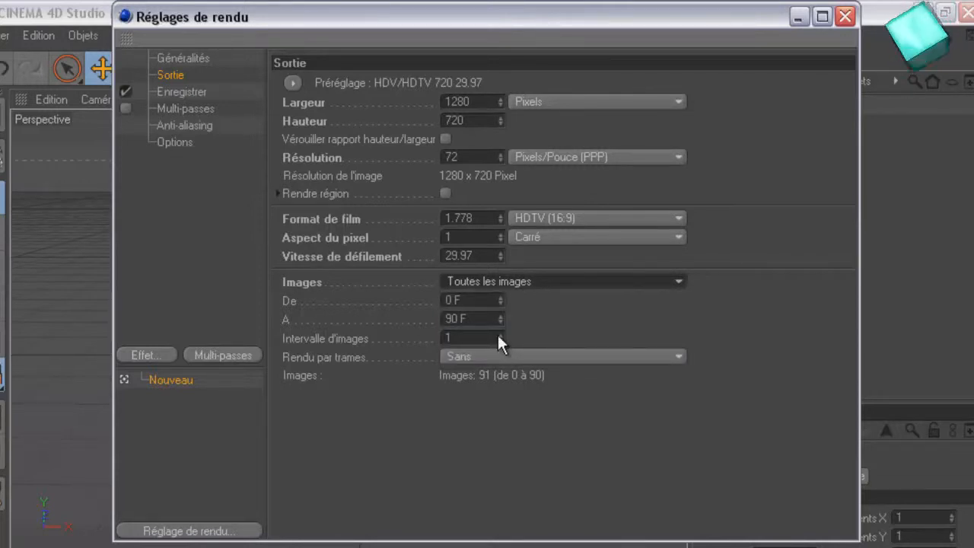
# Set the render to save as tuto.avi in Nouveau dossier, replacing the existing file, with the Film AVI format.
pyautogui.click(169, 90)
pyautogui.click(832, 120)
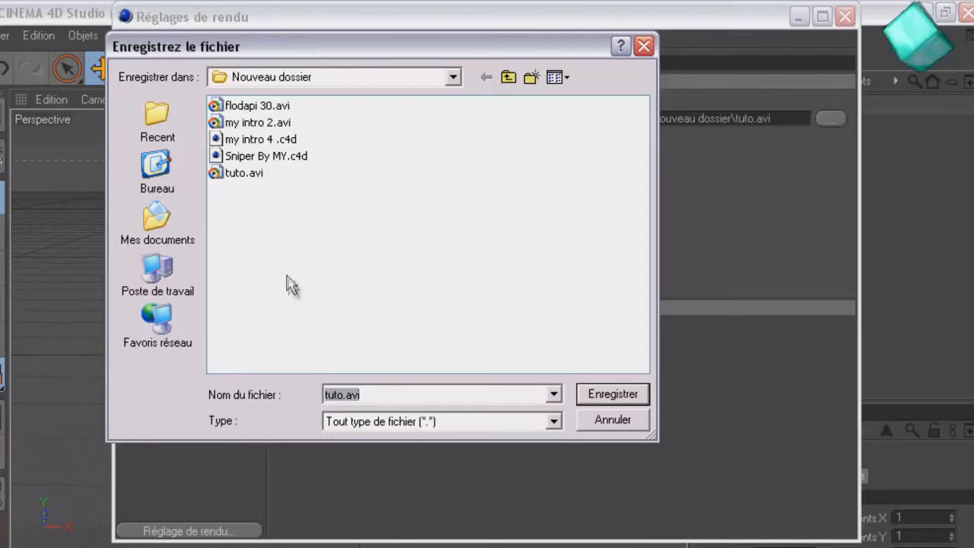
pyautogui.click(595, 394)
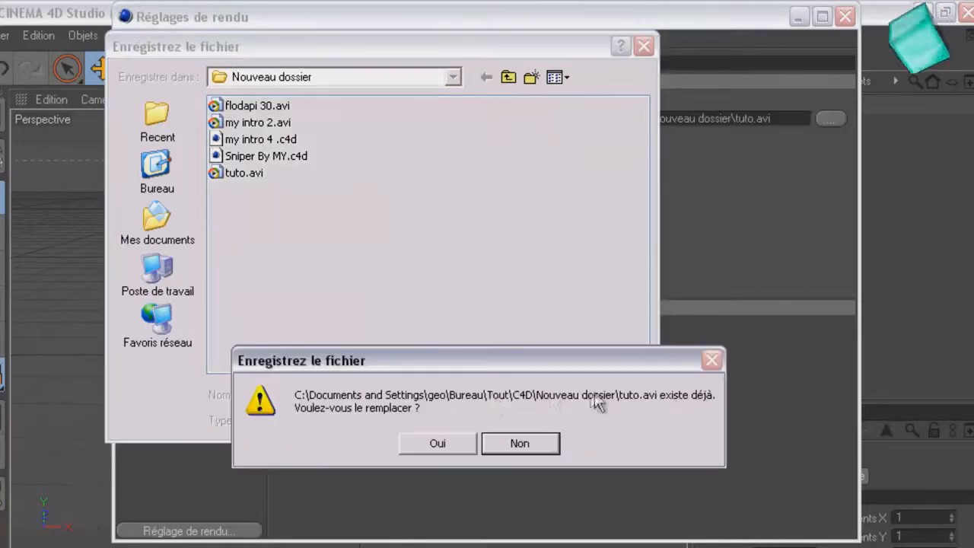
pyautogui.click(433, 444)
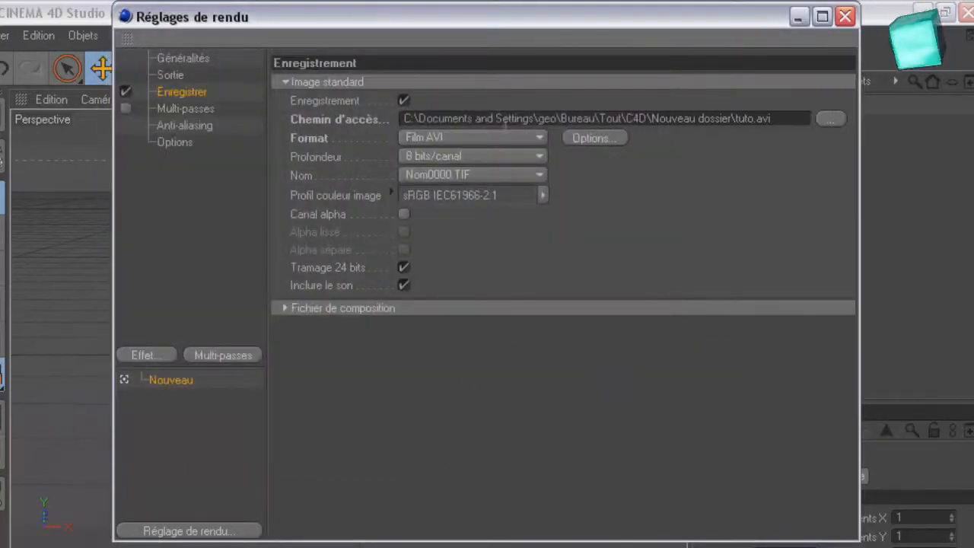
pyautogui.click(508, 137)
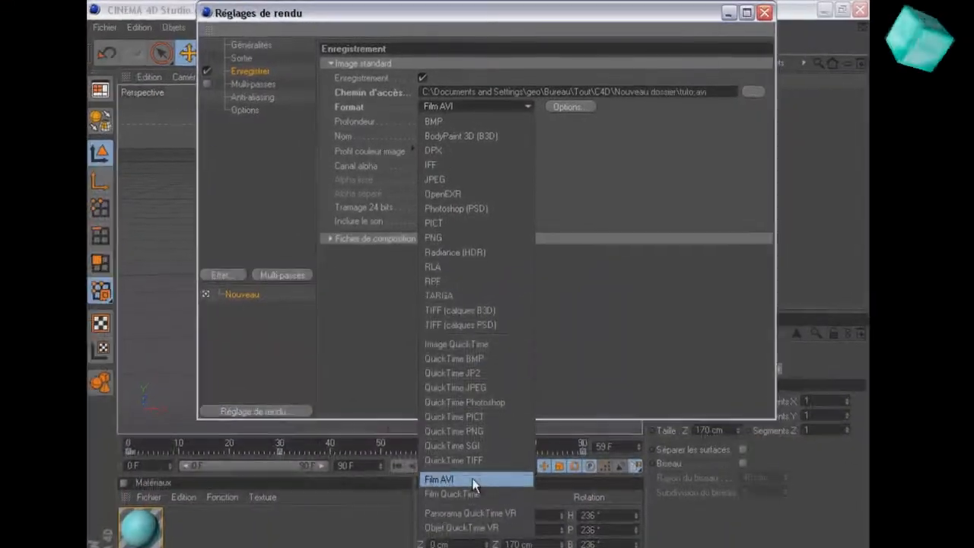
pyautogui.click(473, 480)
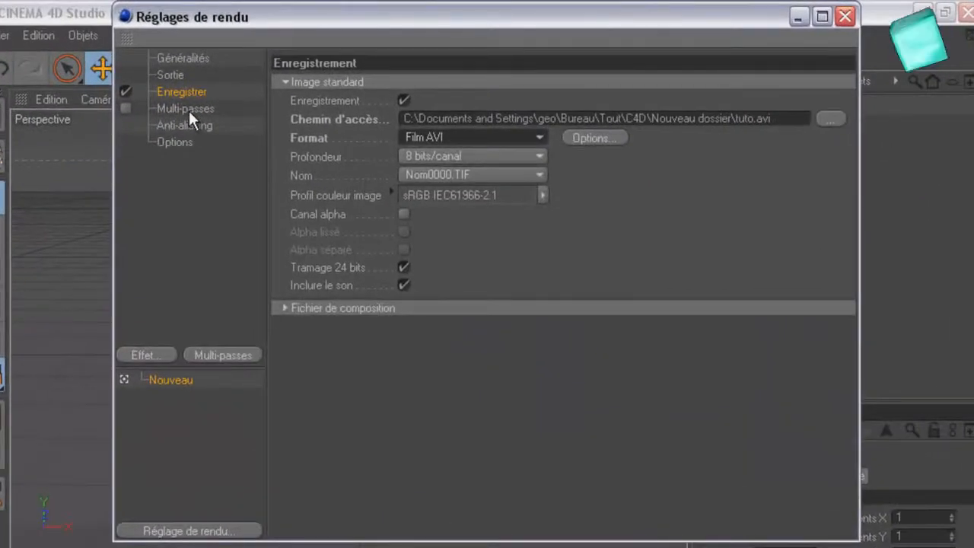
# Set the render's anti-aliasing to Au mieux and close the render settings.
pyautogui.click(188, 123)
pyautogui.click(473, 79)
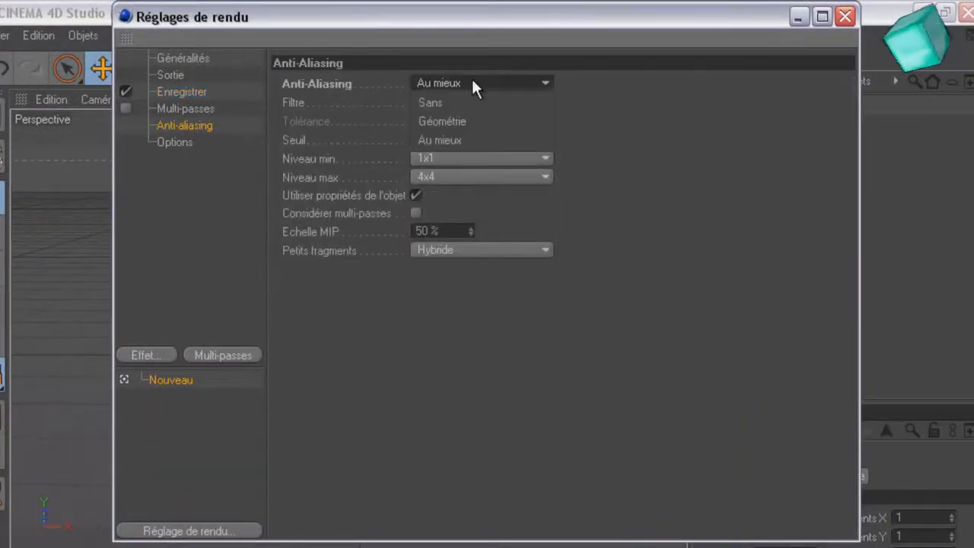
pyautogui.click(469, 137)
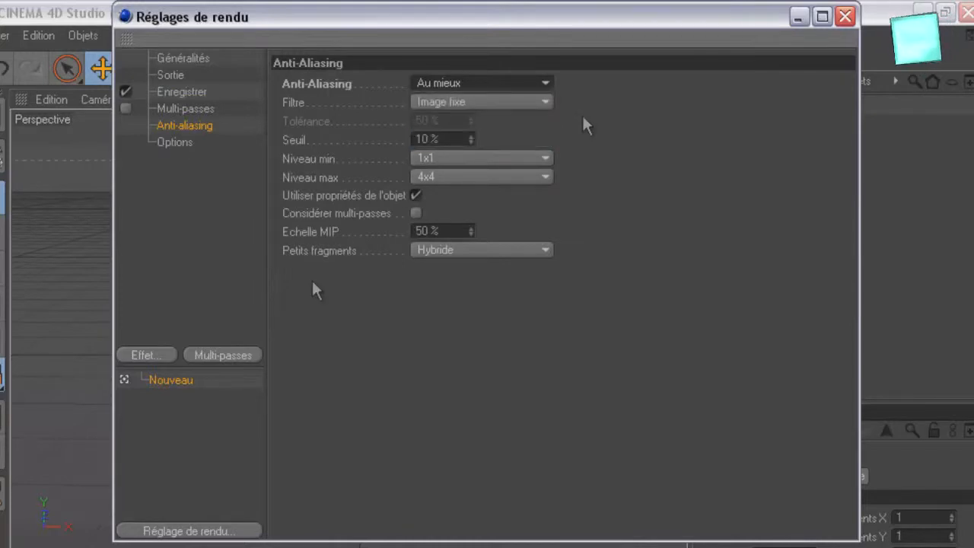
pyautogui.click(844, 16)
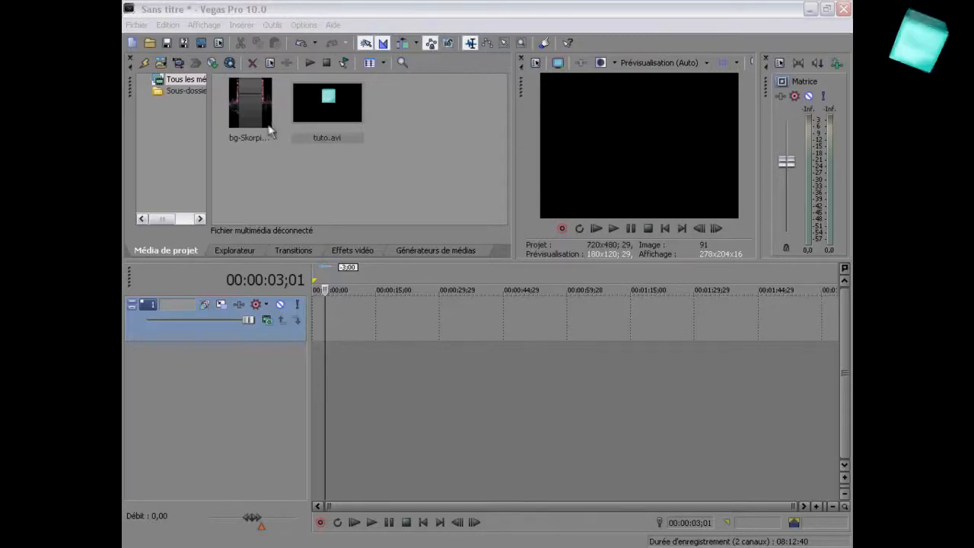
# In Vegas Pro, place the bg-Skorpixx.jpg image at the start of the timeline and extend it to about 1:17.
pyautogui.moveTo(247, 106); pyautogui.dragTo(272, 323)
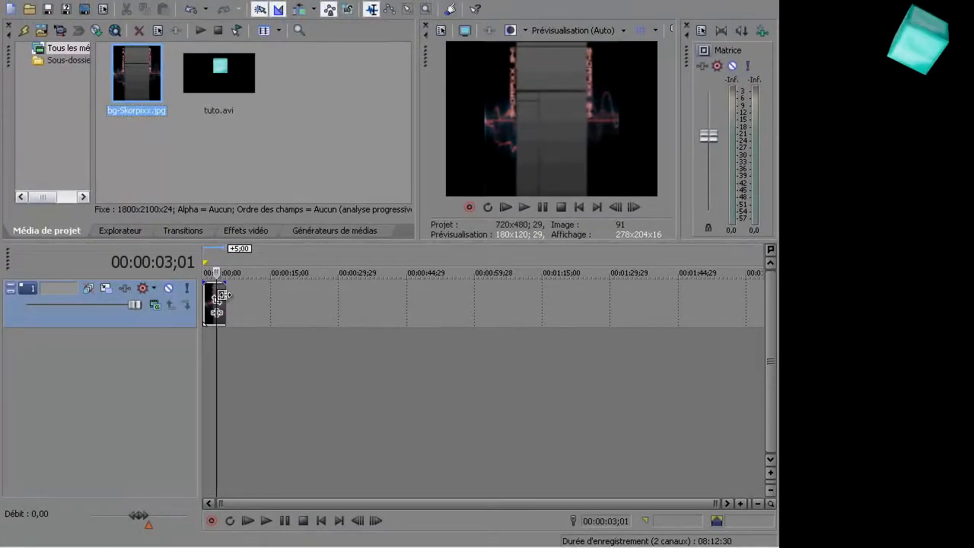
pyautogui.moveTo(230, 302); pyautogui.dragTo(548, 298)
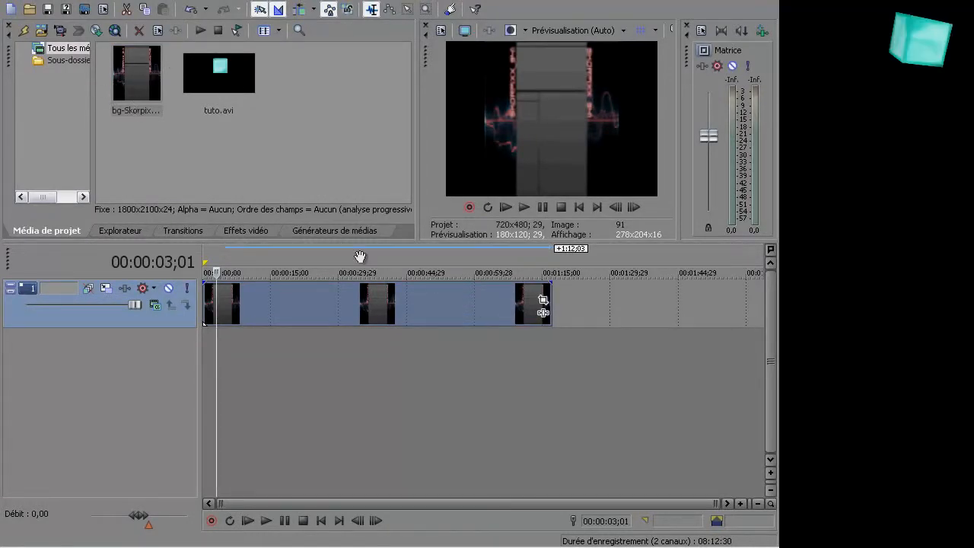
# Place tuto.avi on a track above the background, extended to the background's full length, and delete the empty third track.
pyautogui.moveTo(219, 74); pyautogui.dragTo(268, 380)
pyautogui.moveTo(257, 367); pyautogui.dragTo(237, 293)
pyautogui.moveTo(246, 400); pyautogui.dragTo(244, 361)
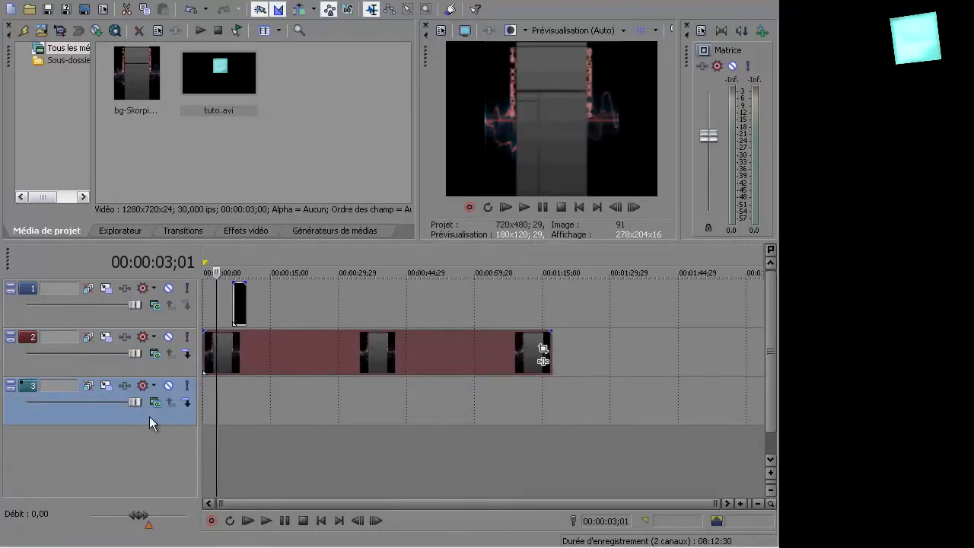
pyautogui.press('Delete')
pyautogui.moveTo(236, 304); pyautogui.dragTo(555, 335)
# Add the Incrustation en chrominance Sony media effect to the tuto.avi clip and set its key colour to black (0, 0, 0).
pyautogui.rightClick(468, 321)
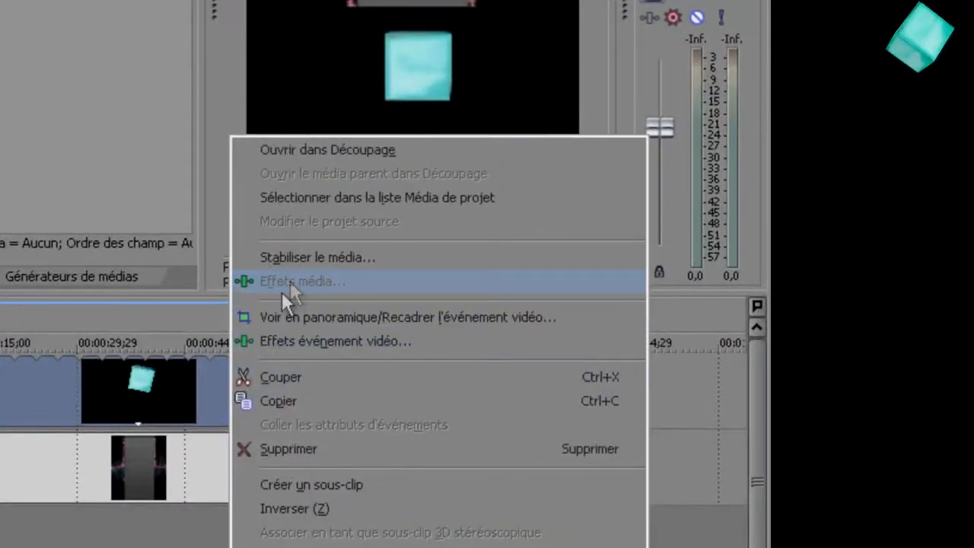
pyautogui.click(290, 282)
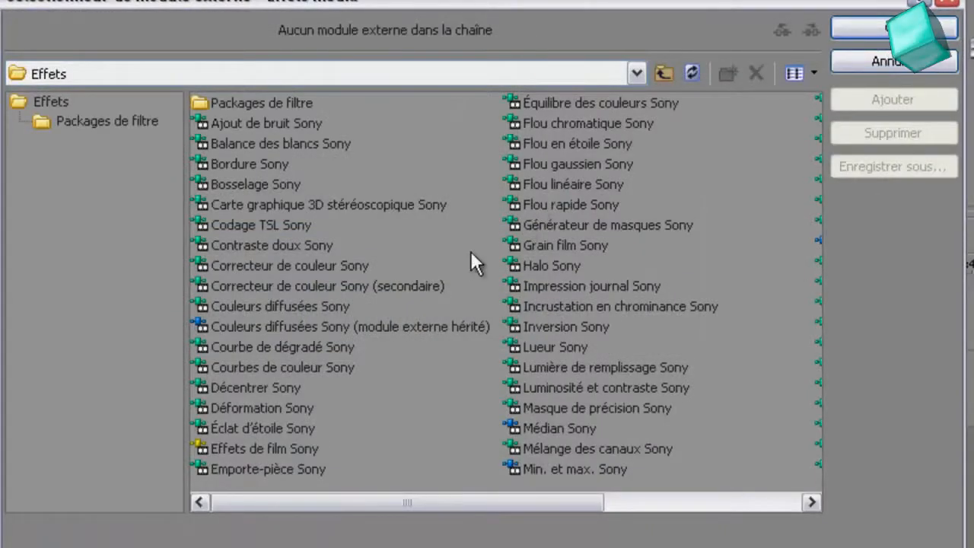
pyautogui.click(513, 306)
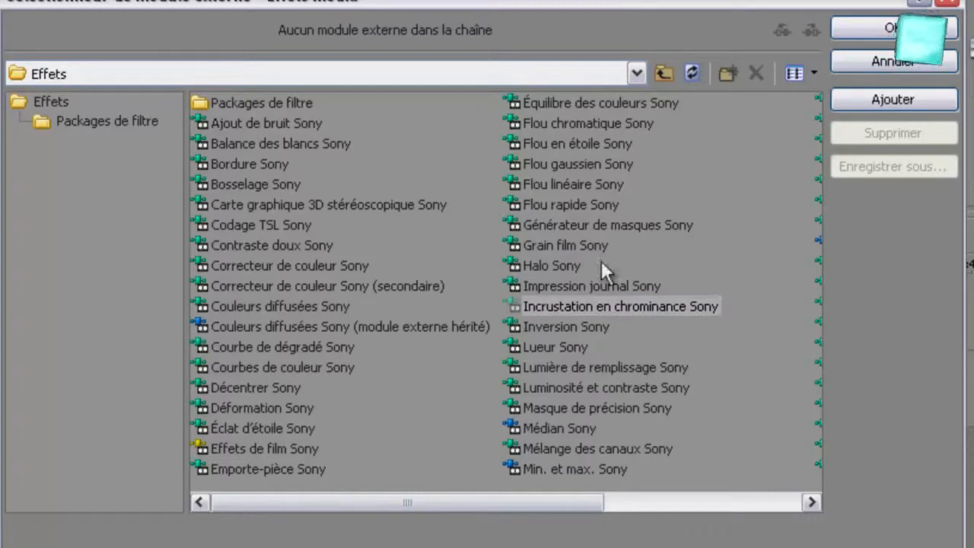
pyautogui.click(898, 31)
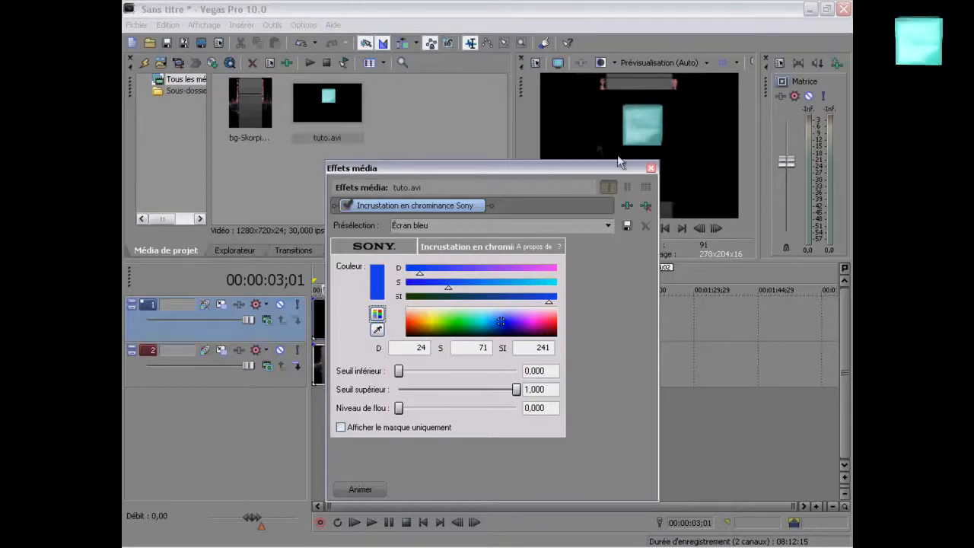
pyautogui.moveTo(419, 329); pyautogui.dragTo(394, 356)
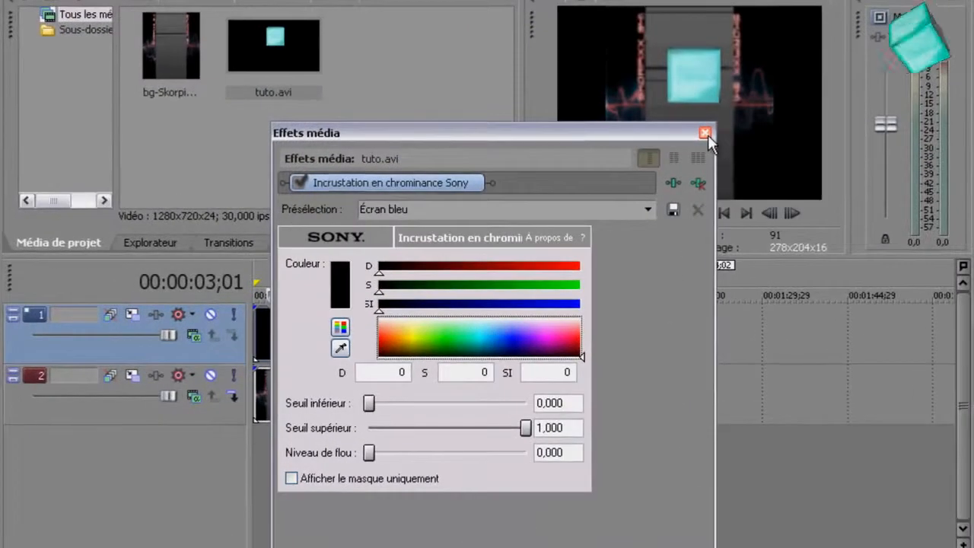
pyautogui.click(682, 150)
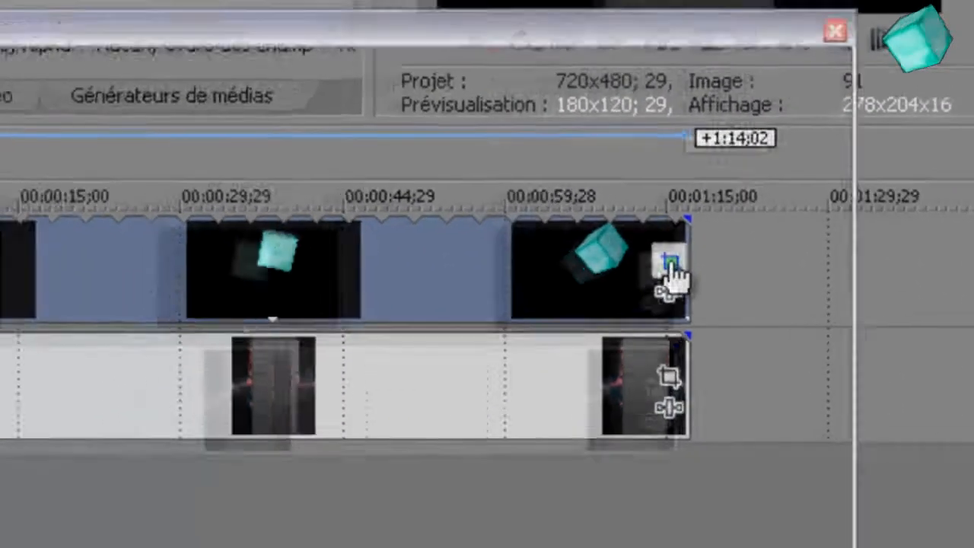
# In the tuto clip's pan/crop settings, enlarge the crop frame to about 2998 × 1686 so the cube shrinks over the background.
pyautogui.click(635, 291)
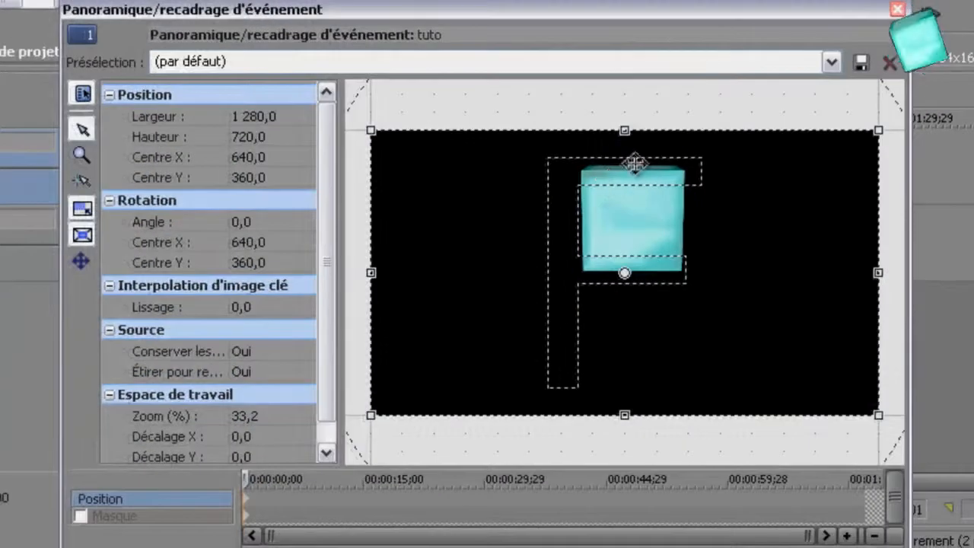
pyautogui.moveTo(594, 232); pyautogui.dragTo(559, 241)
pyautogui.scroll(-4, 560, 240)
pyautogui.scroll(-3, 560, 240)
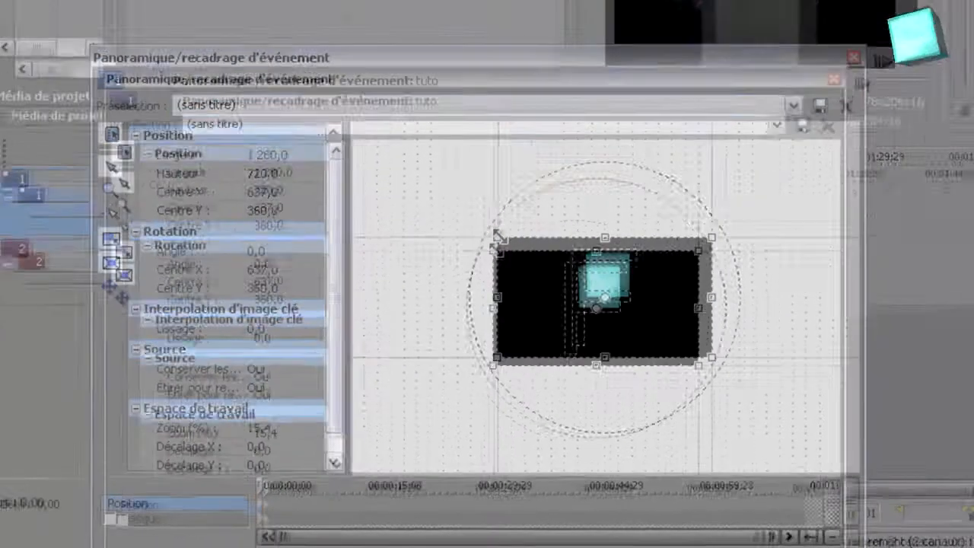
pyautogui.moveTo(508, 208); pyautogui.dragTo(473, 182)
pyautogui.moveTo(447, 320); pyautogui.dragTo(421, 292)
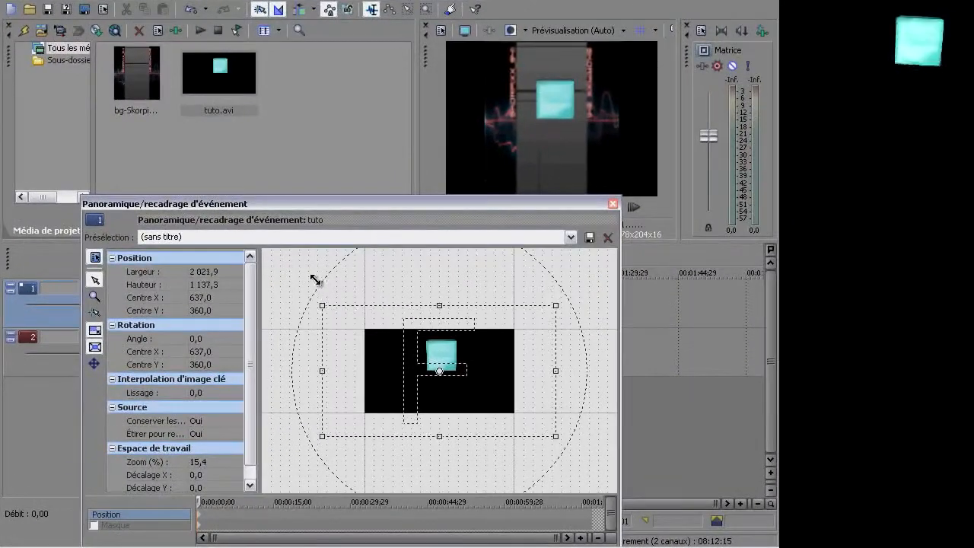
pyautogui.moveTo(316, 280); pyautogui.dragTo(265, 239)
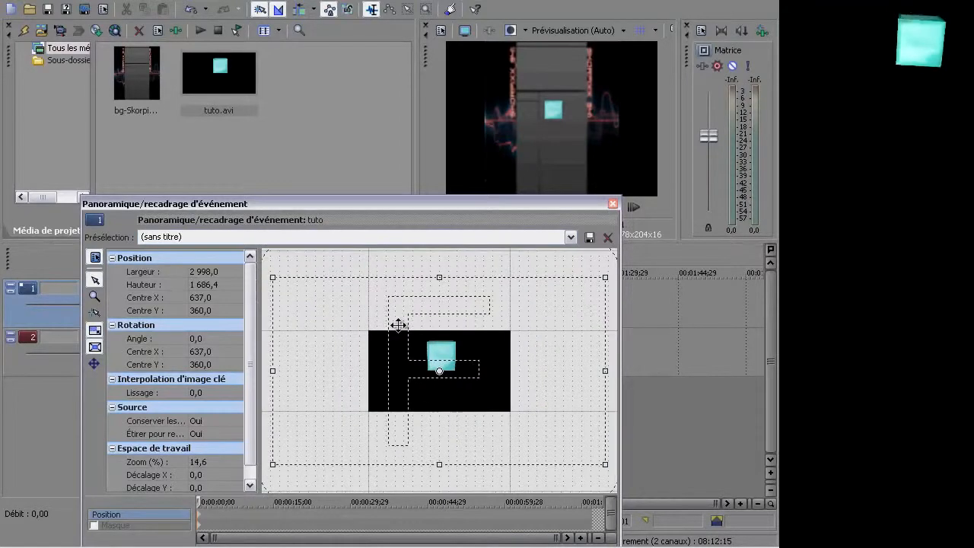
# Move the crop frame's centre to about X -131, Y 896 to place the cube beside the grey column, and check the clip's end.
pyautogui.scroll(-2, 398, 324)
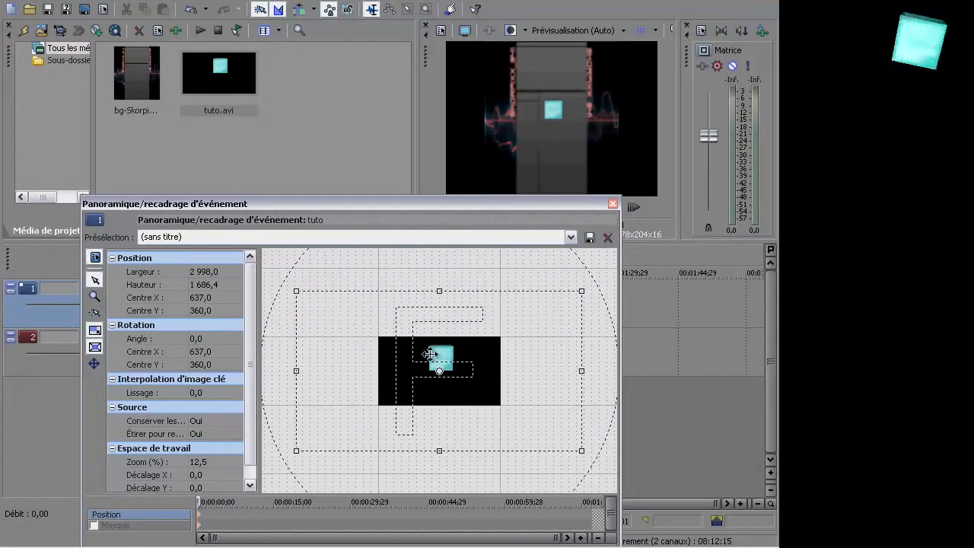
pyautogui.moveTo(443, 339); pyautogui.dragTo(367, 389)
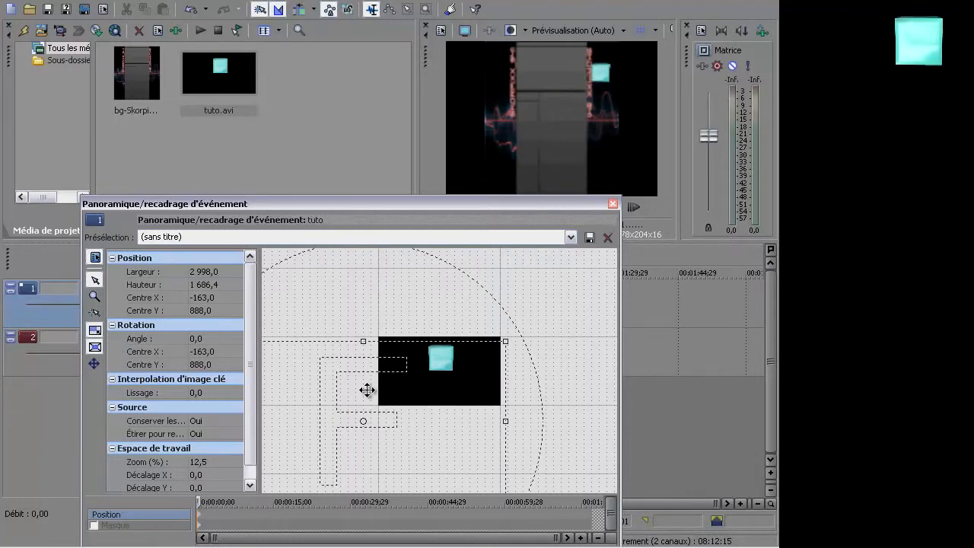
pyautogui.moveTo(366, 389); pyautogui.dragTo(370, 391)
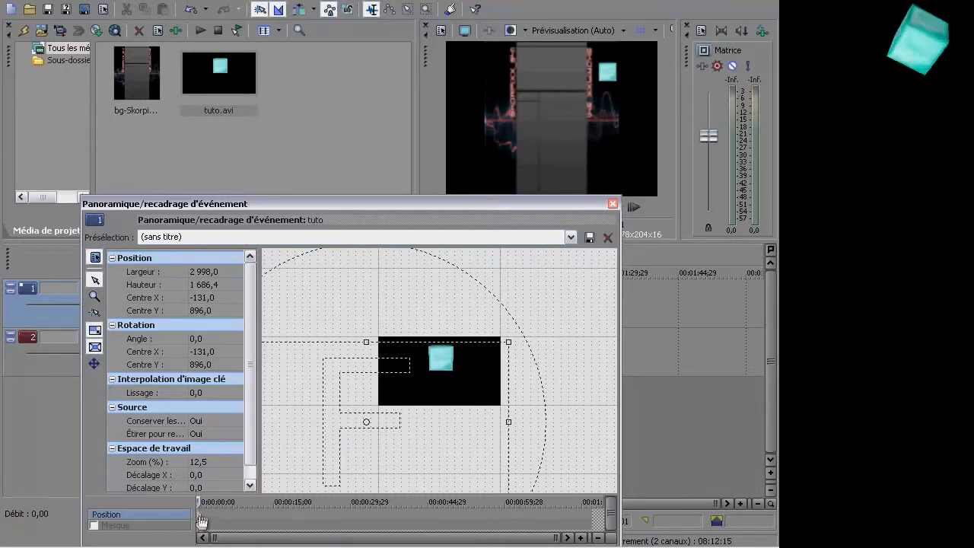
pyautogui.moveTo(199, 502); pyautogui.dragTo(587, 501)
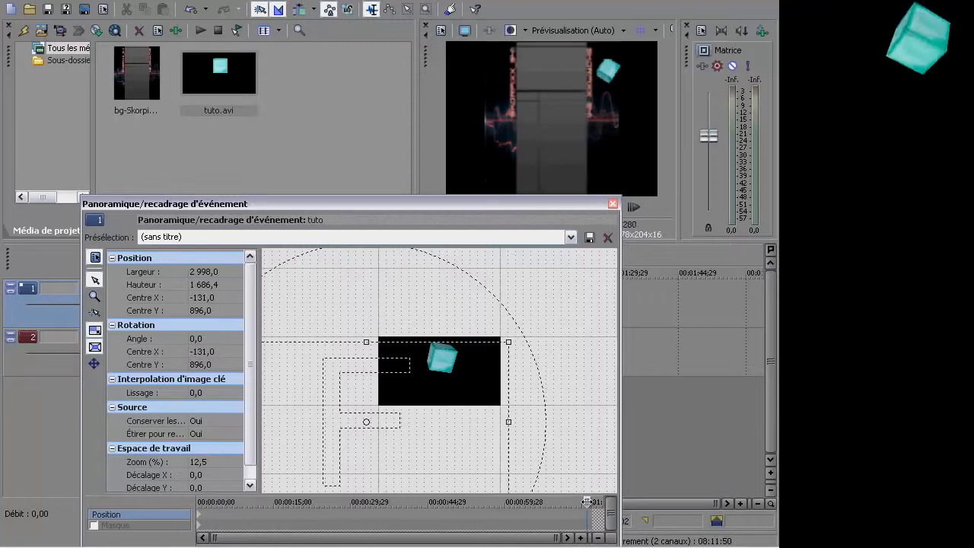
pyautogui.click(613, 206)
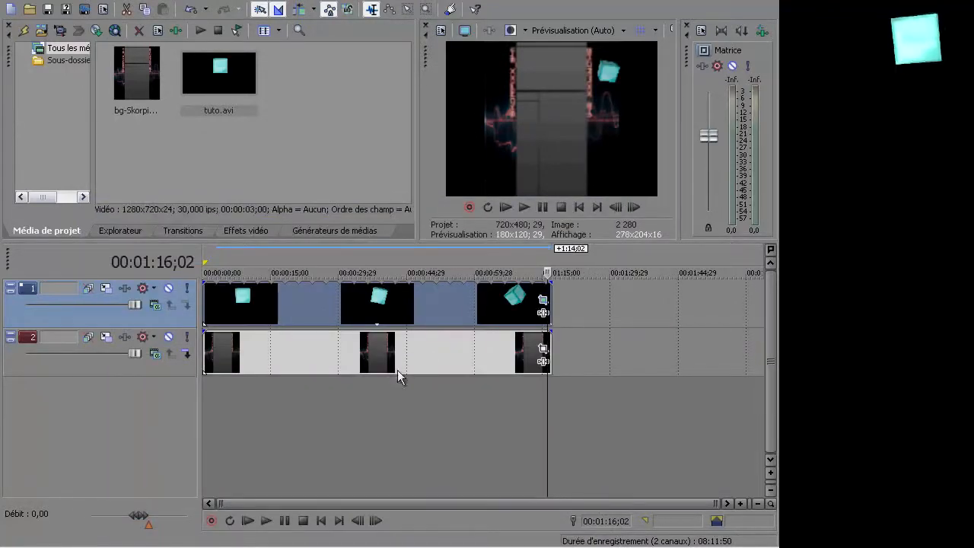
# Play the composition from the start to check the rotating cube over the background, and pause playback.
pyautogui.click(320, 520)
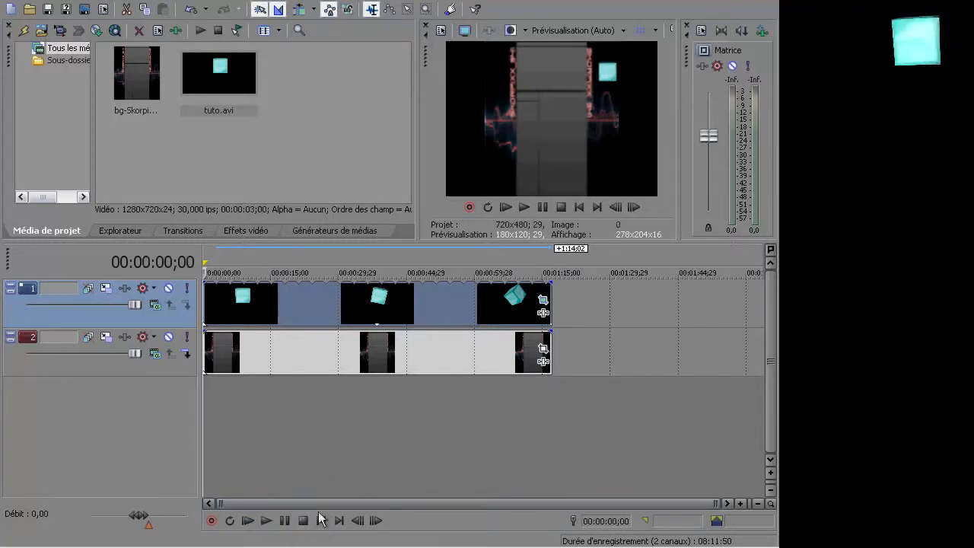
pyautogui.click(266, 520)
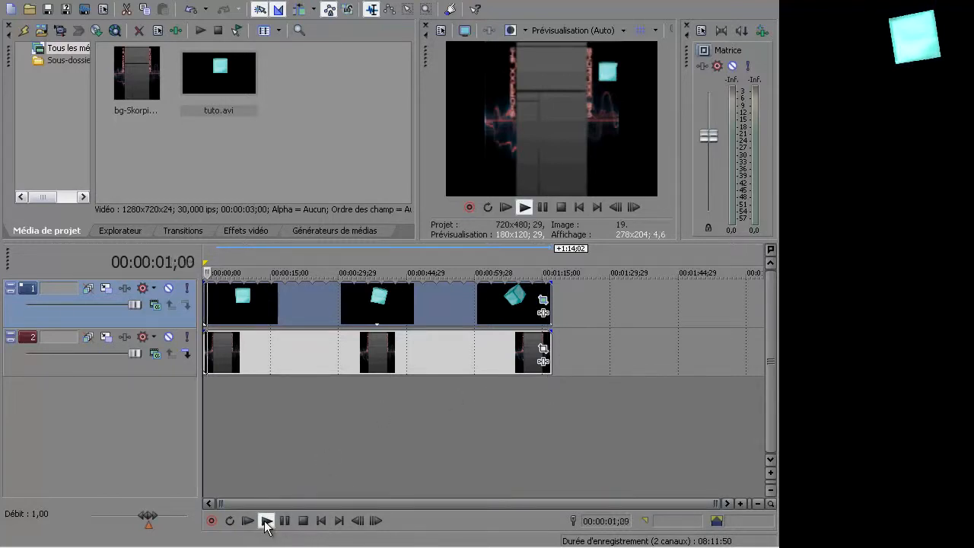
pyautogui.click(285, 520)
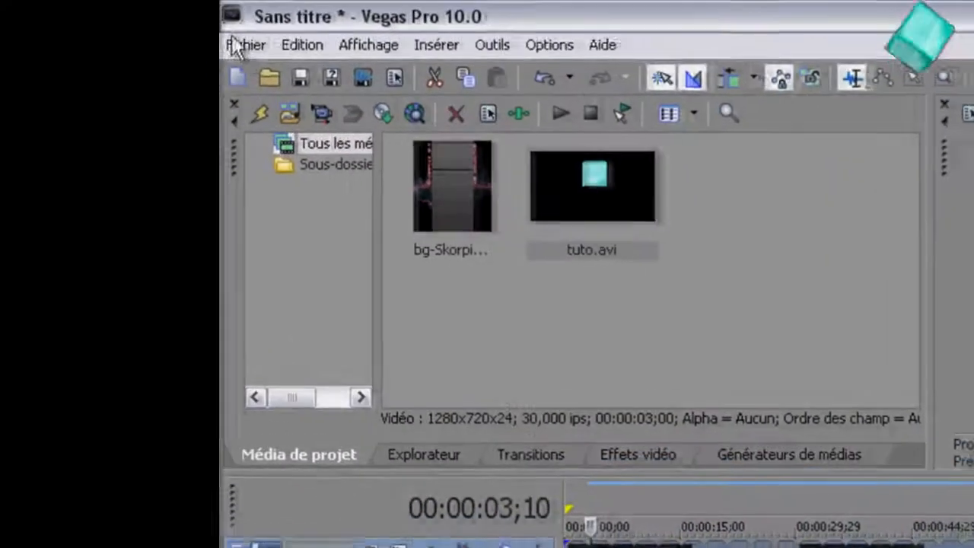
# Render the project as tuto.mp4 in the fini folder, using the Sony AVC/MVC type and the Internet 1280x720-30p template.
pyautogui.click(246, 45)
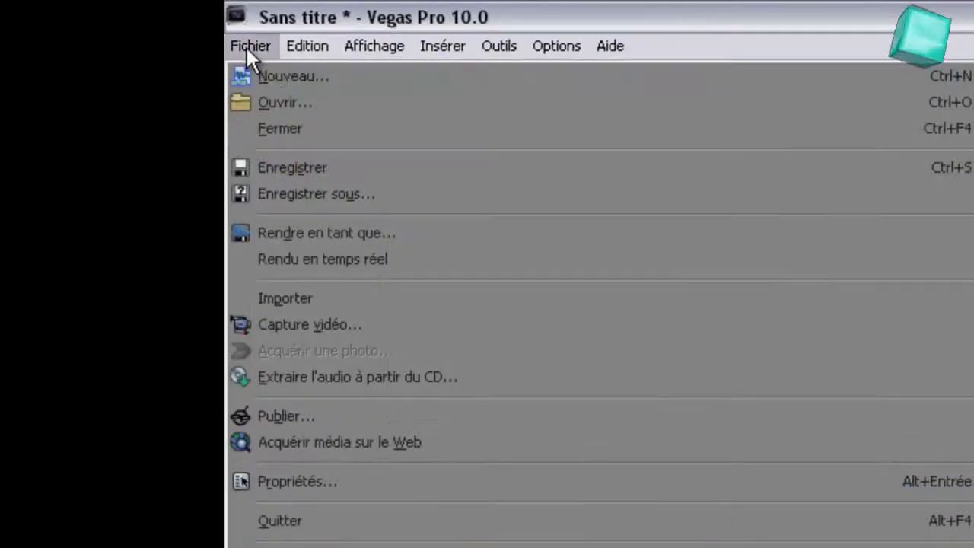
pyautogui.click(356, 235)
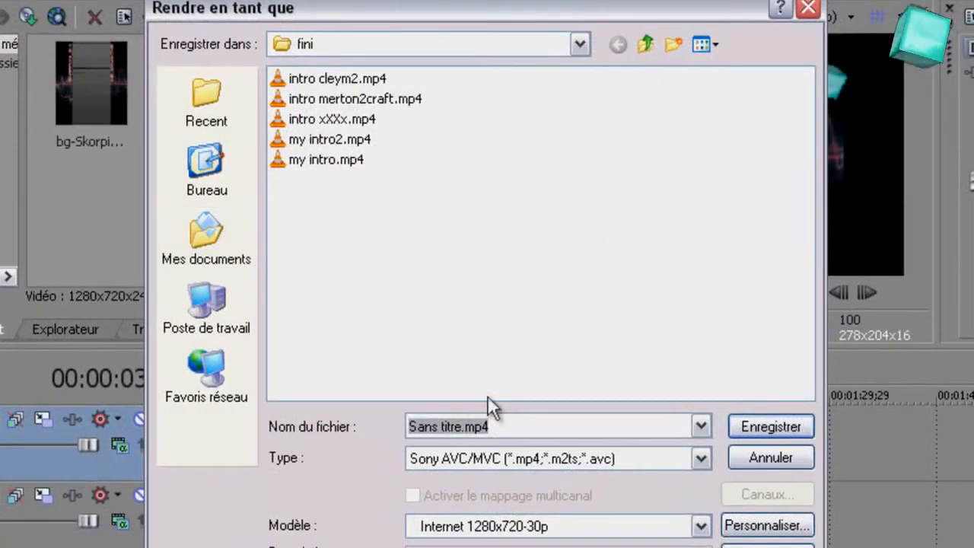
pyautogui.moveTo(460, 432); pyautogui.dragTo(375, 436)
pyautogui.write('tuto')
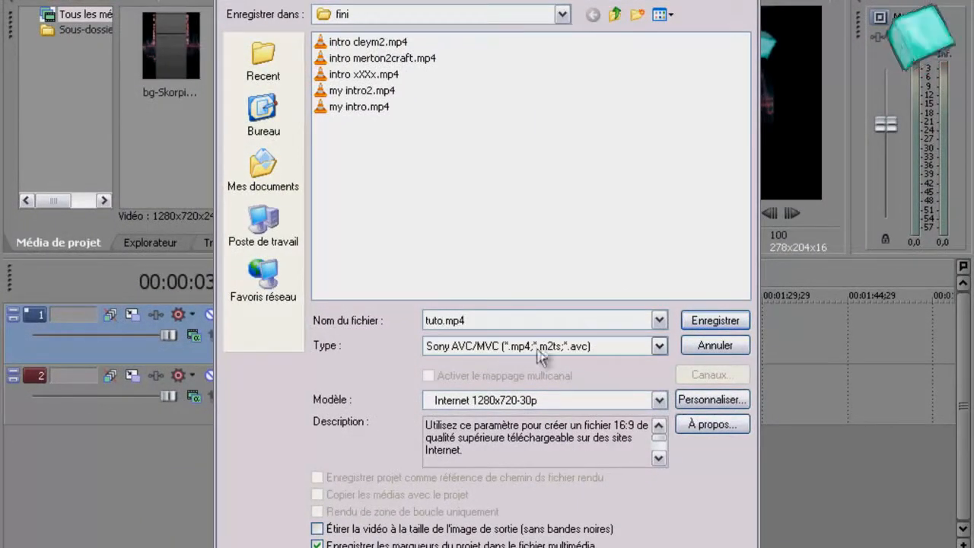
pyautogui.click(716, 320)
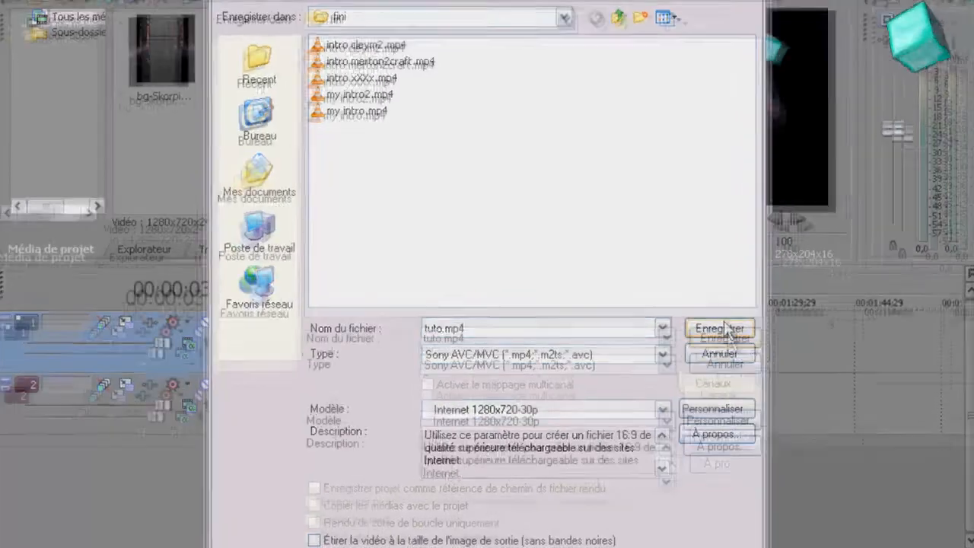